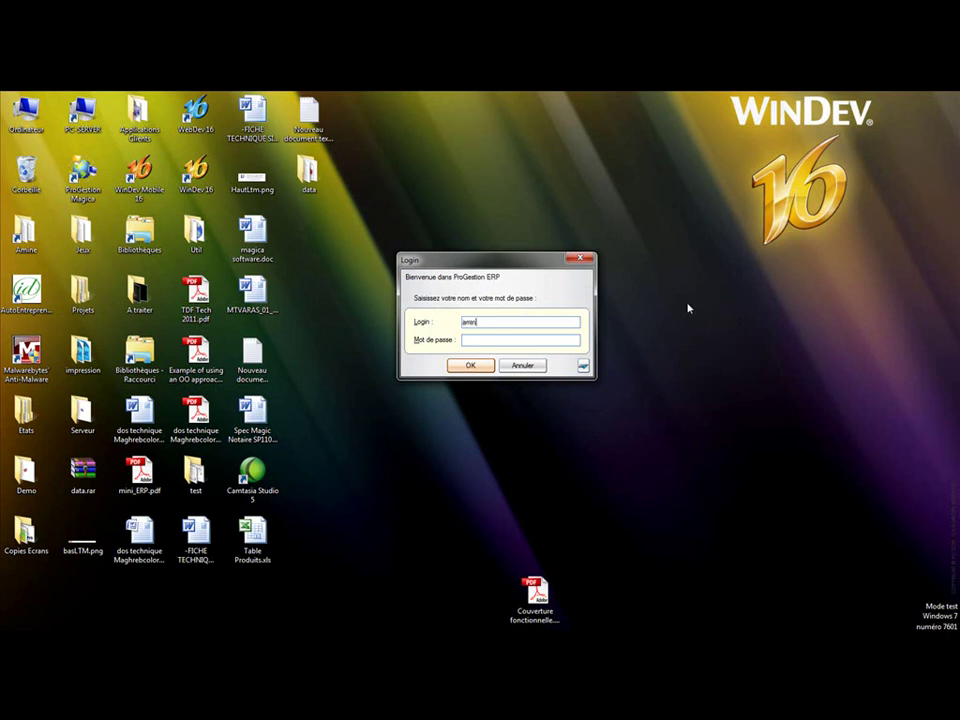
# Sign in to ProGestion ERP with the account details already entered.
pyautogui.press('Return')
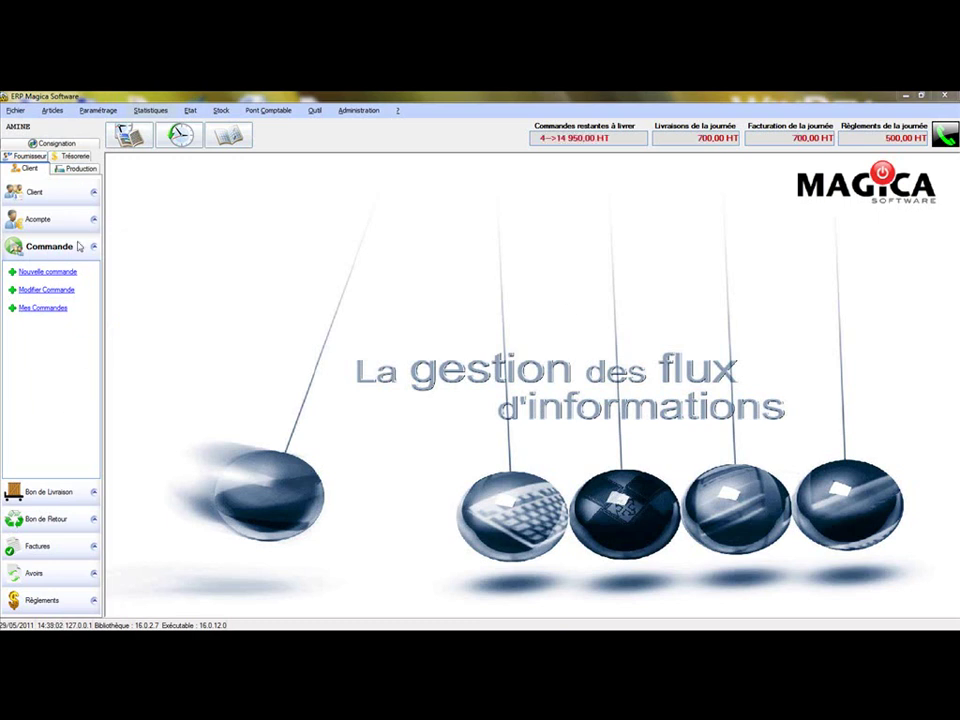
# Examine the supplier, production and client modules and the commands for settings, reports and accounting exports.
pyautogui.click(30, 156)
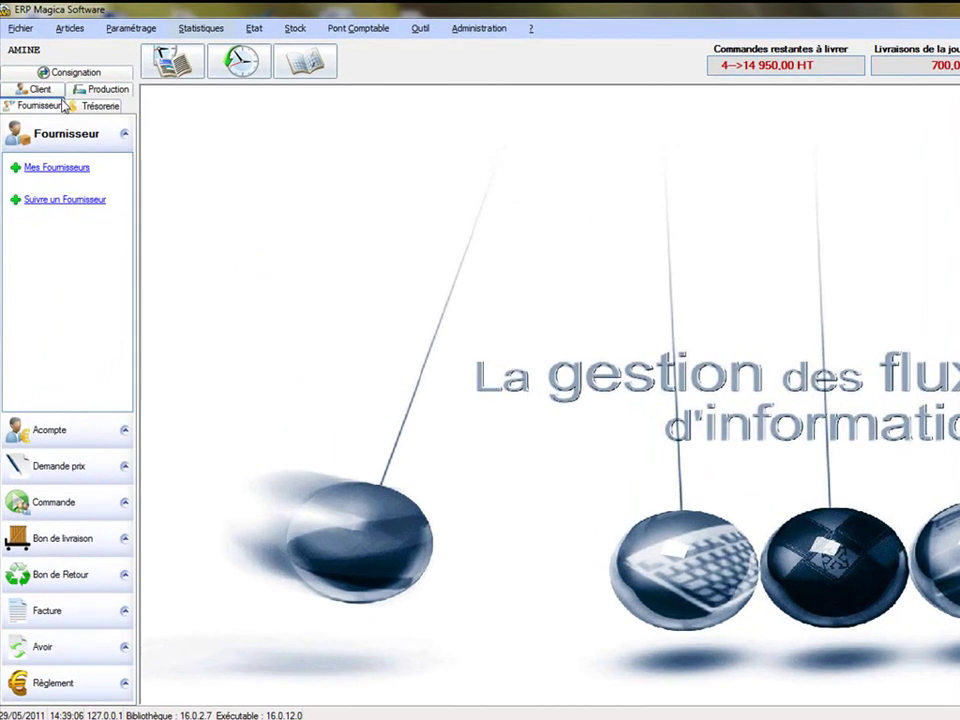
pyautogui.click(92, 90)
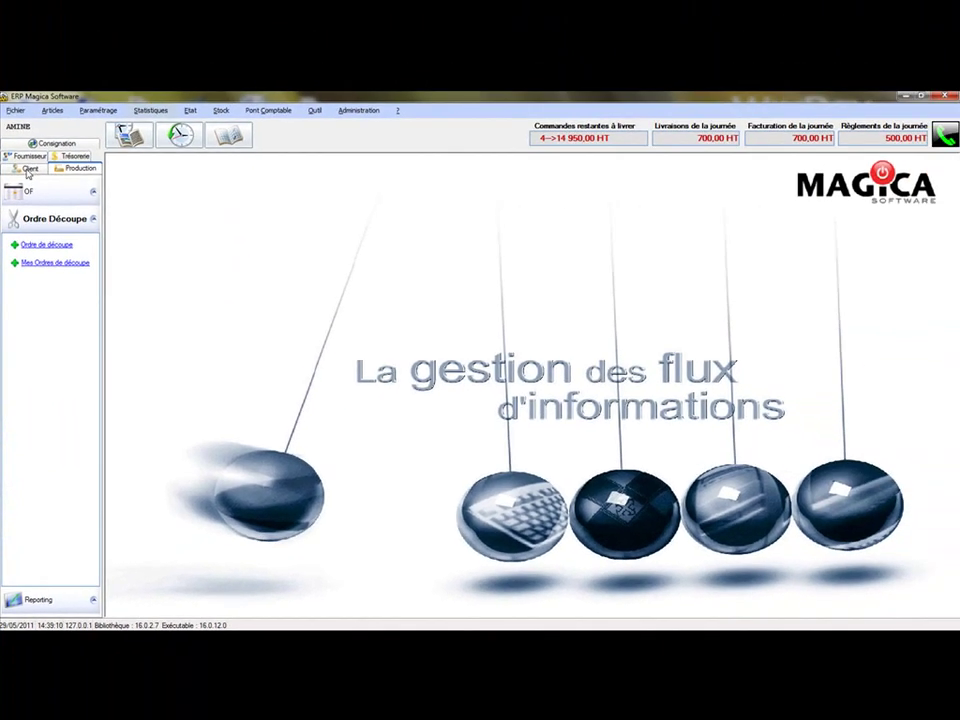
pyautogui.click(38, 105)
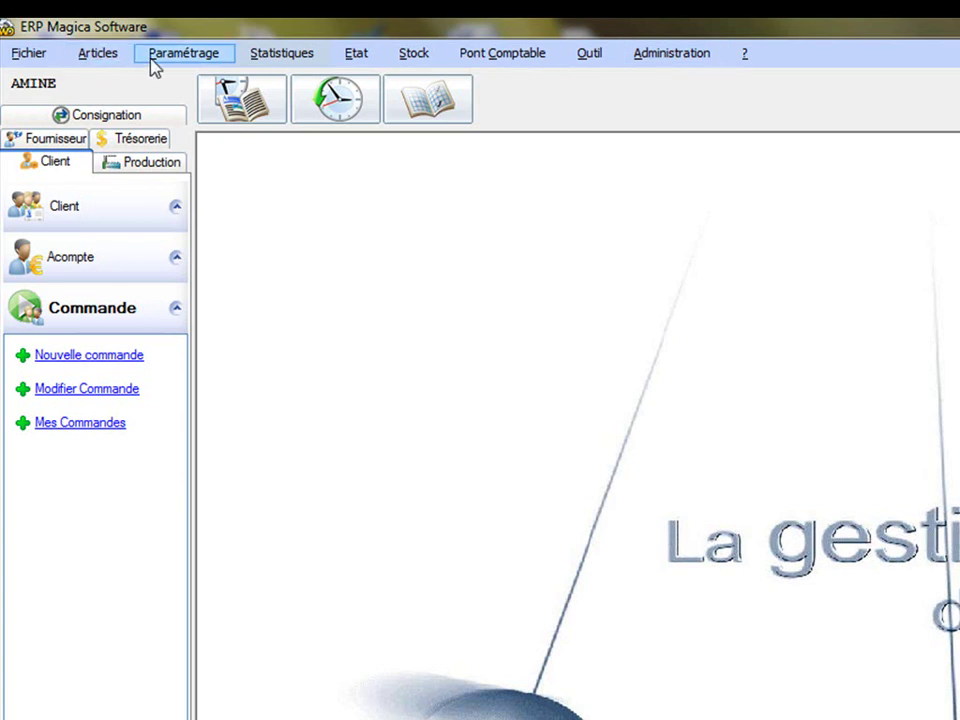
pyautogui.click(185, 60)
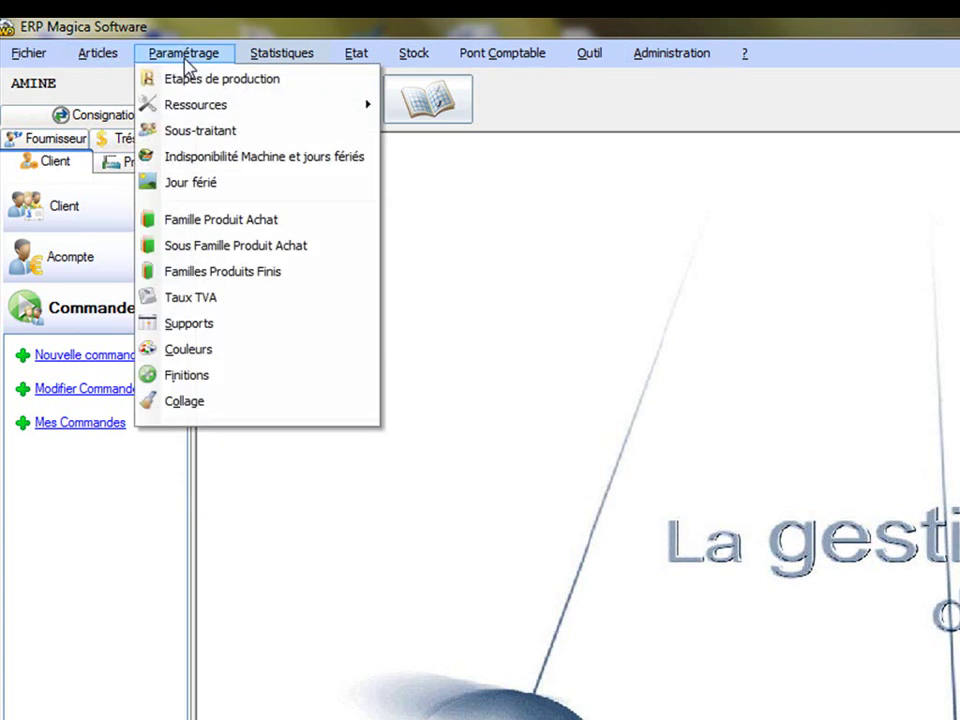
pyautogui.moveTo(270, 60)
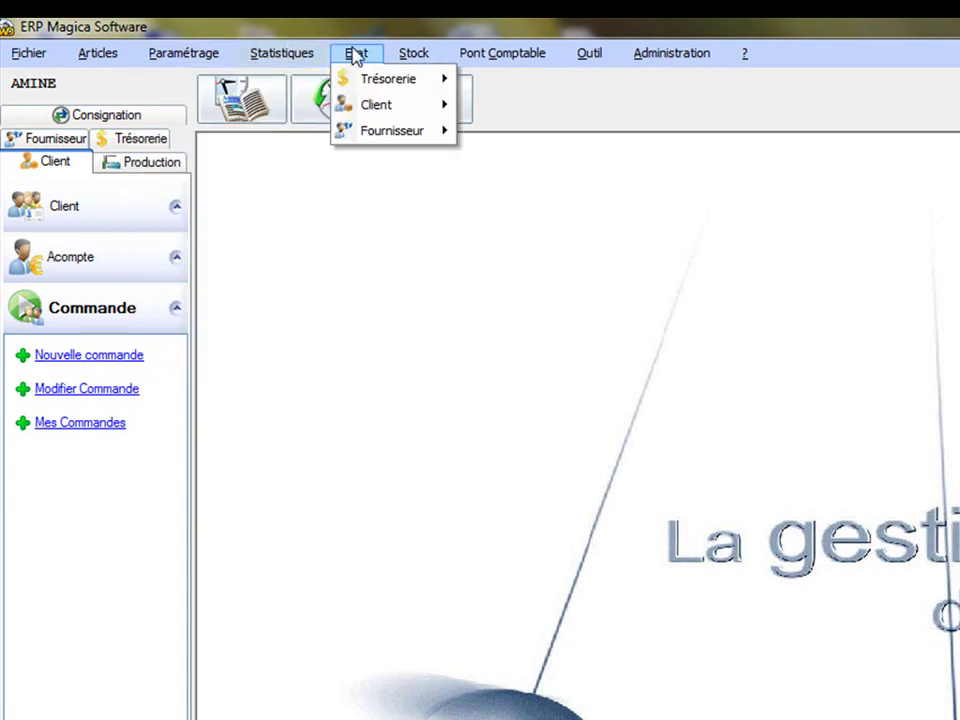
pyautogui.moveTo(421, 55)
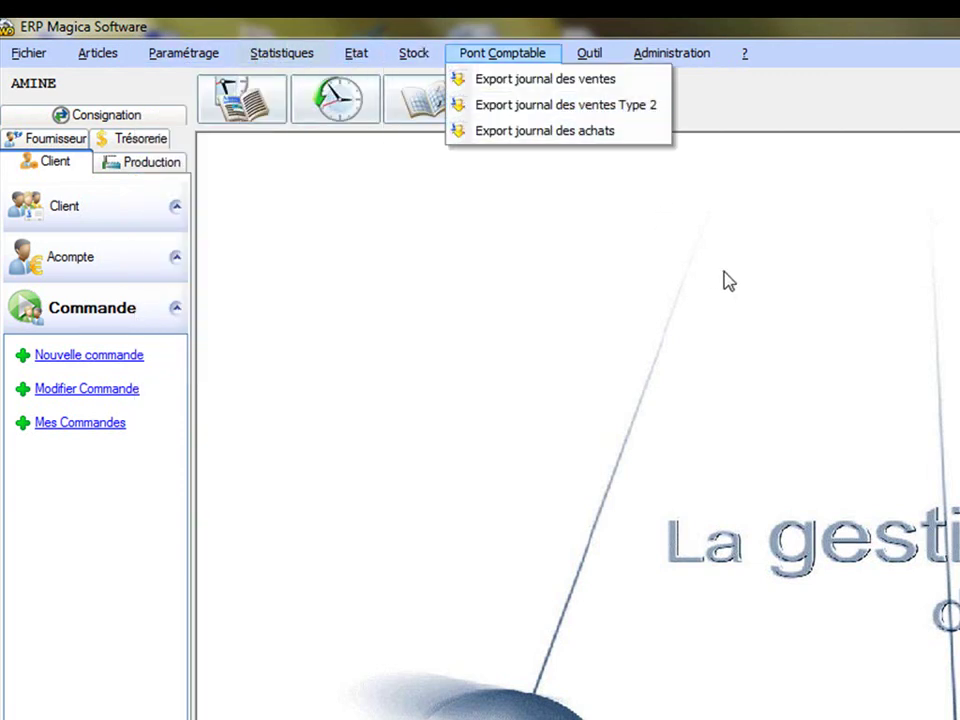
pyautogui.click(776, 291)
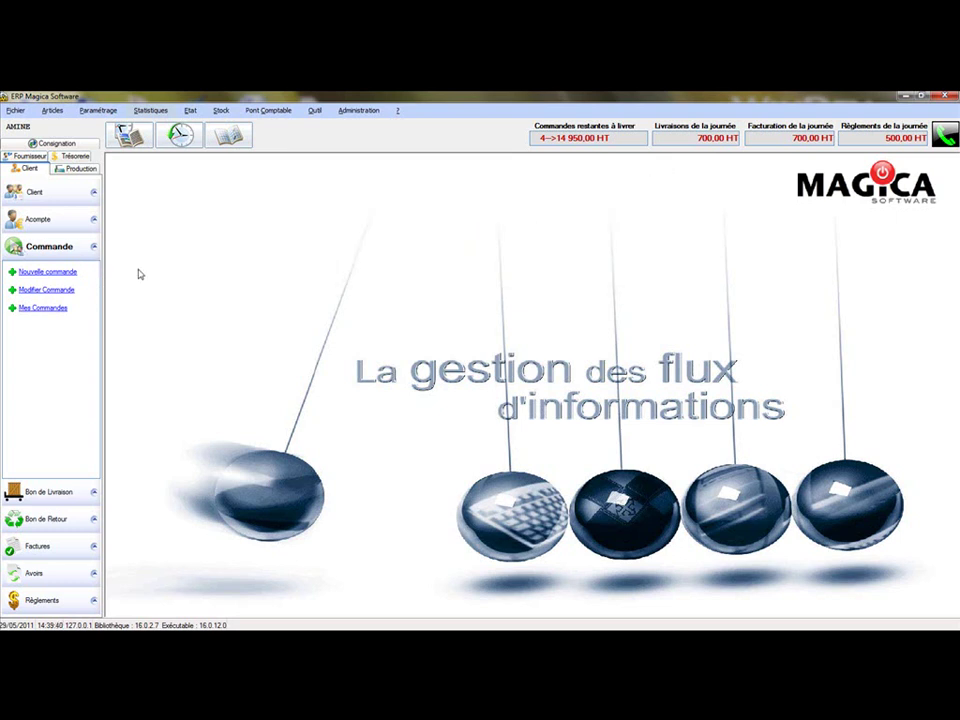
# Start a new client order and choose RAFIKA DIFFUSION as the client.
pyautogui.click(44, 273)
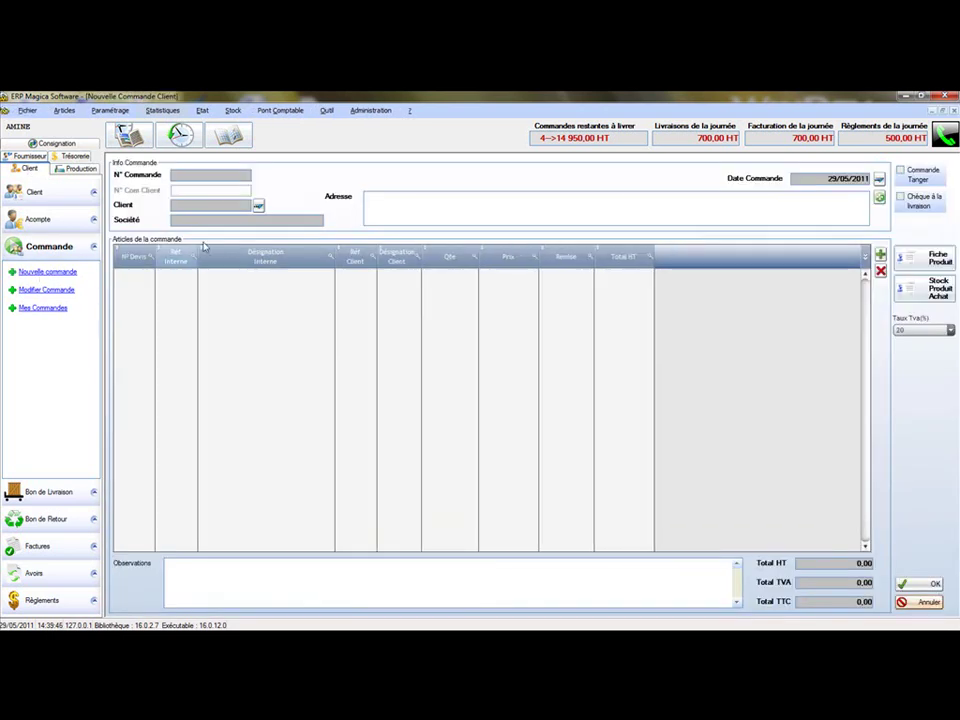
pyautogui.click(258, 205)
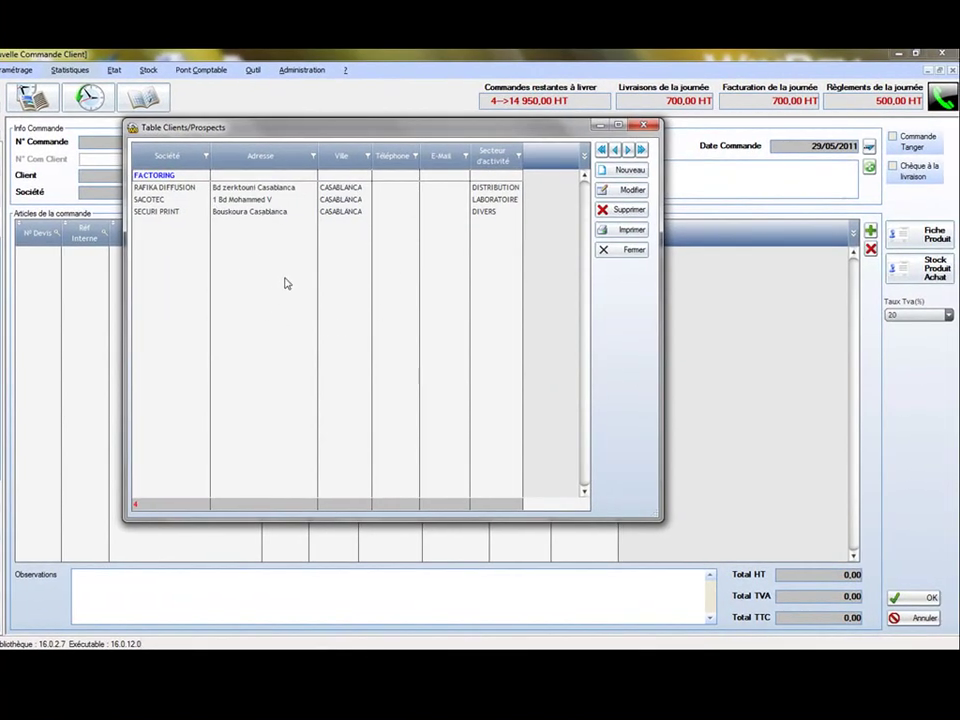
pyautogui.click(627, 172)
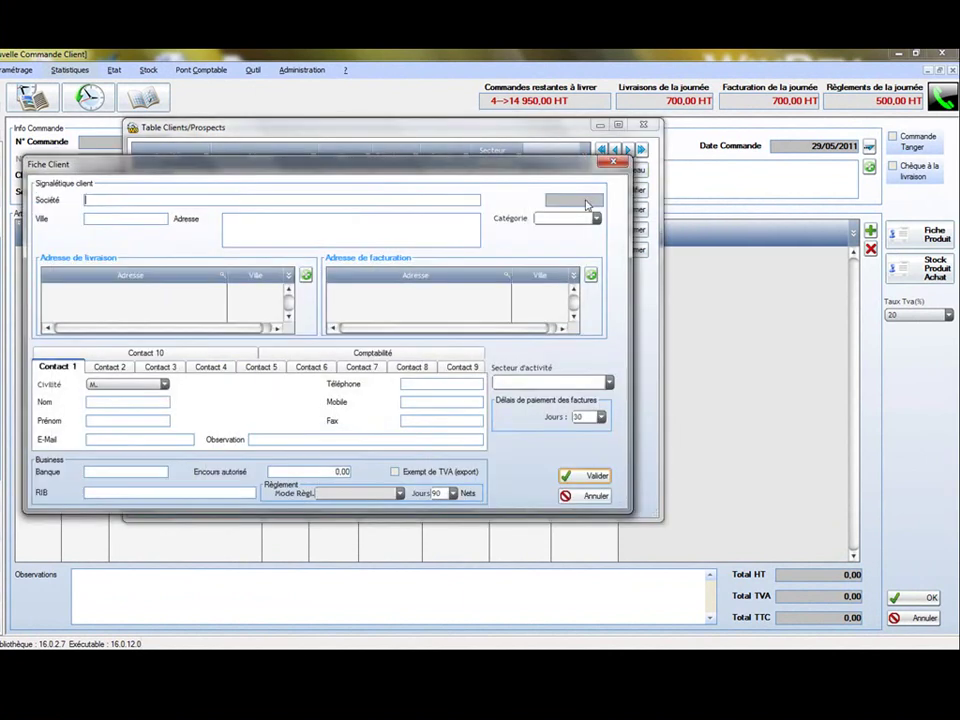
pyautogui.click(600, 496)
pyautogui.doubleClick(256, 194)
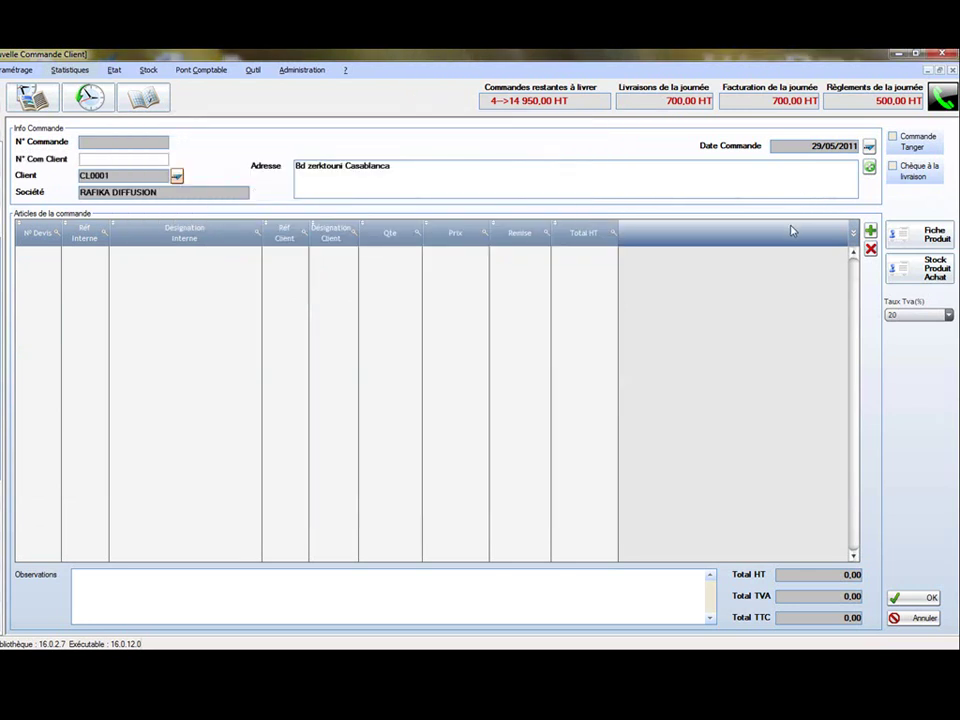
# Add the product FLR01041, FLYERS RECTO VERSO "ESCP", to the order's articles from the product catalogue.
pyautogui.click(871, 233)
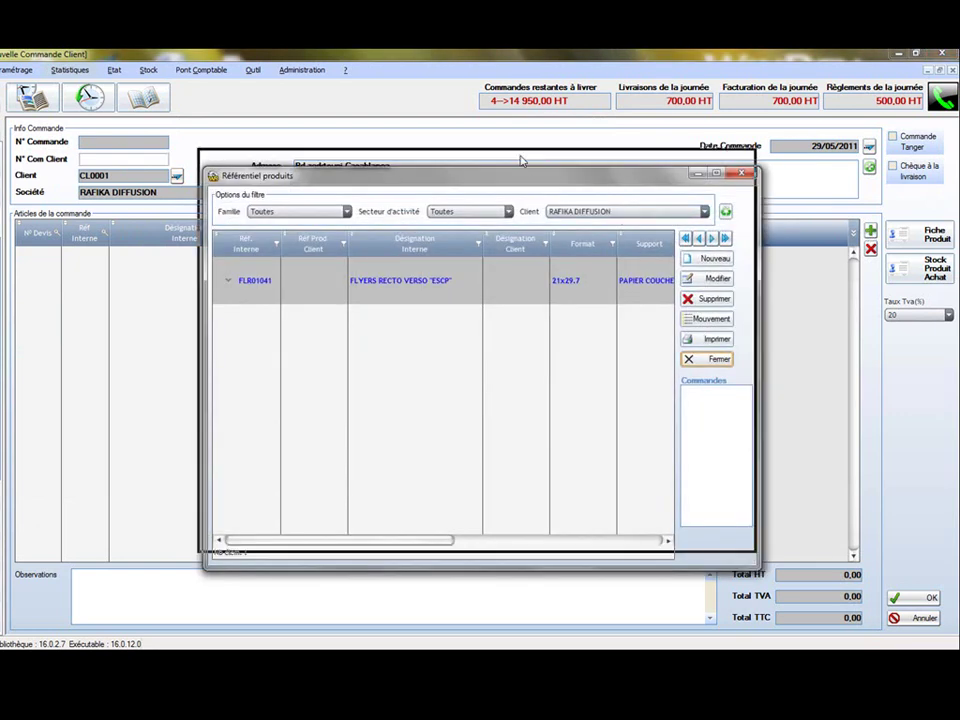
pyautogui.moveTo(523, 168); pyautogui.dragTo(512, 134)
pyautogui.moveTo(730, 528); pyautogui.dragTo(786, 564)
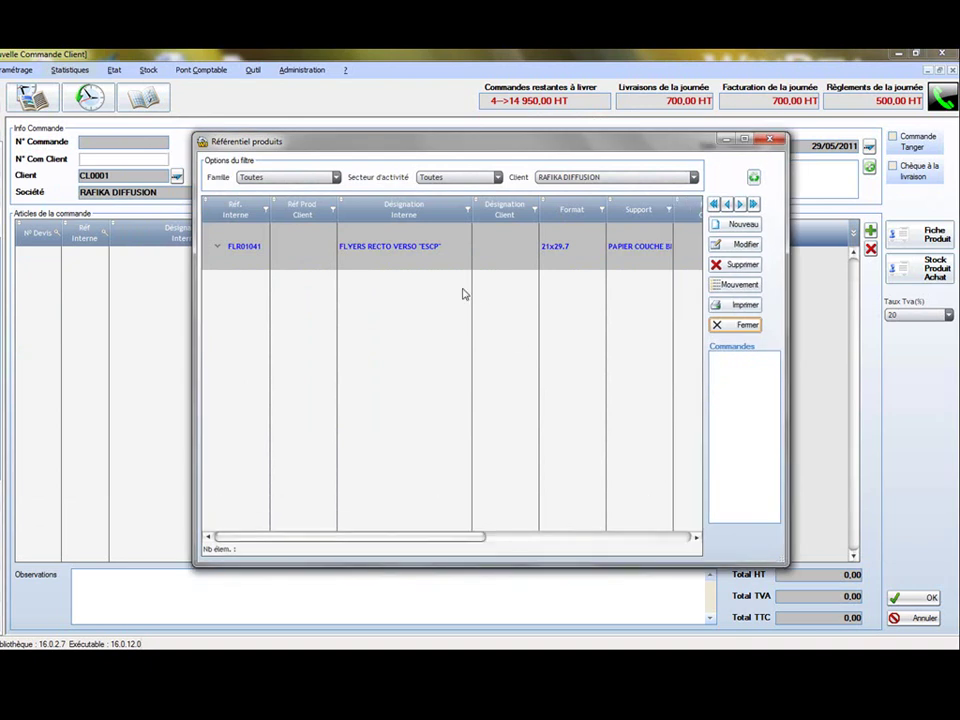
pyautogui.doubleClick(397, 257)
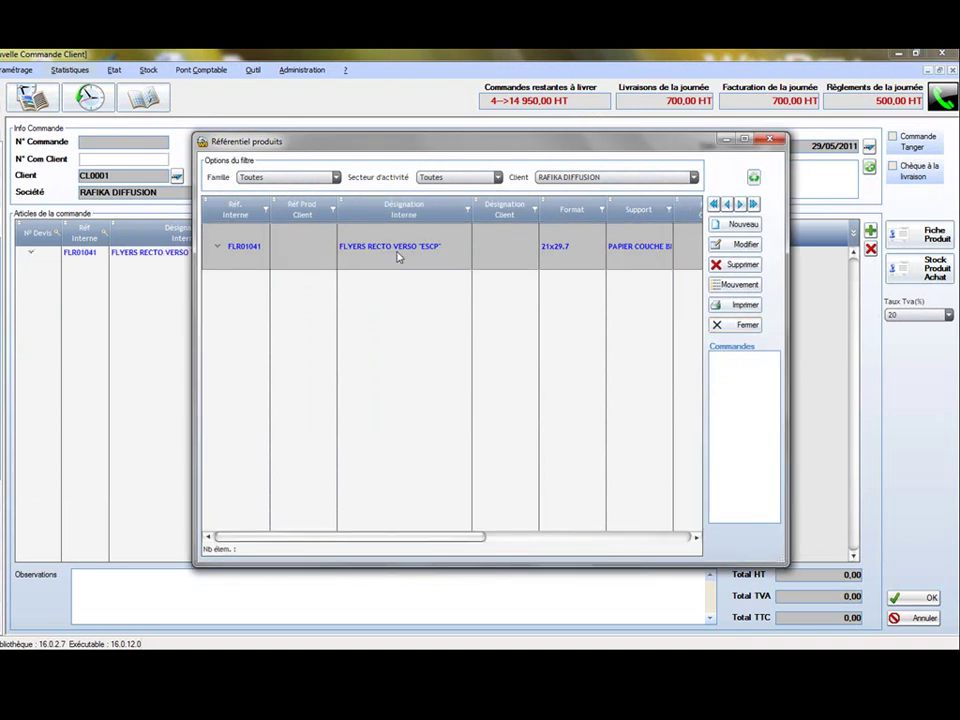
pyautogui.click(740, 324)
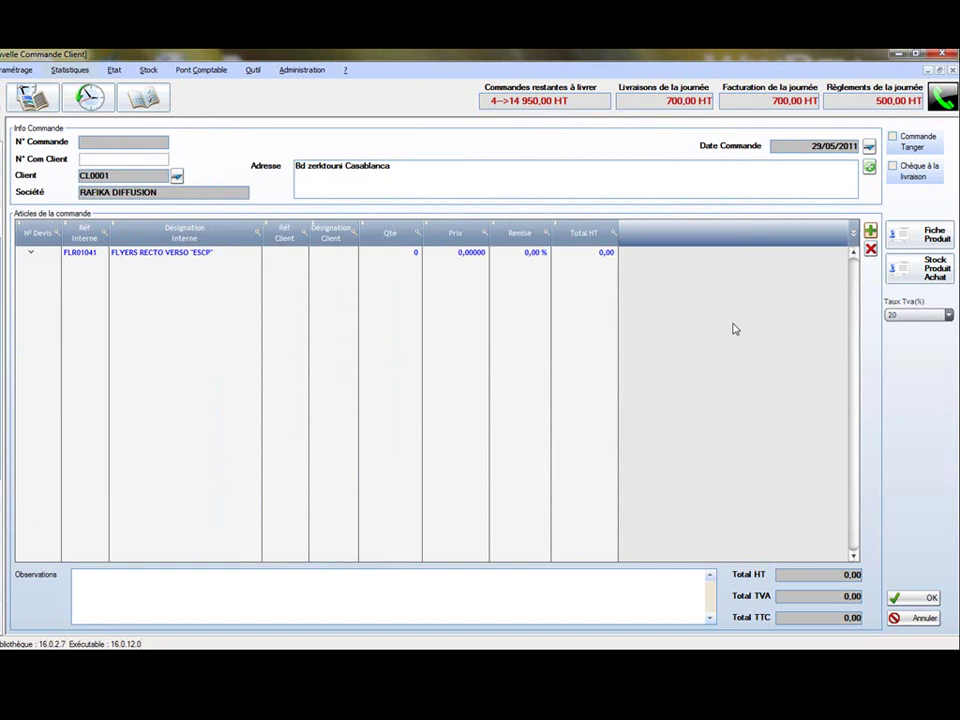
# Set the flyers line to a quantity of 5000 and a unit price of 0,35.
pyautogui.click(401, 253)
pyautogui.write('5000')
pyautogui.click(459, 251)
pyautogui.write('0,35')
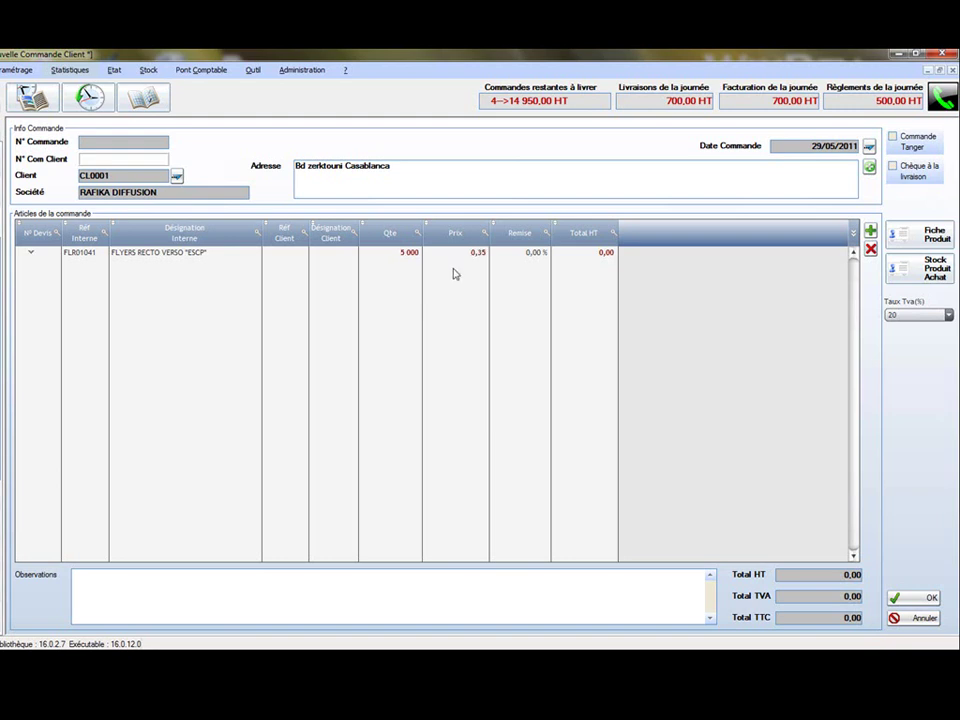
pyautogui.click(453, 276)
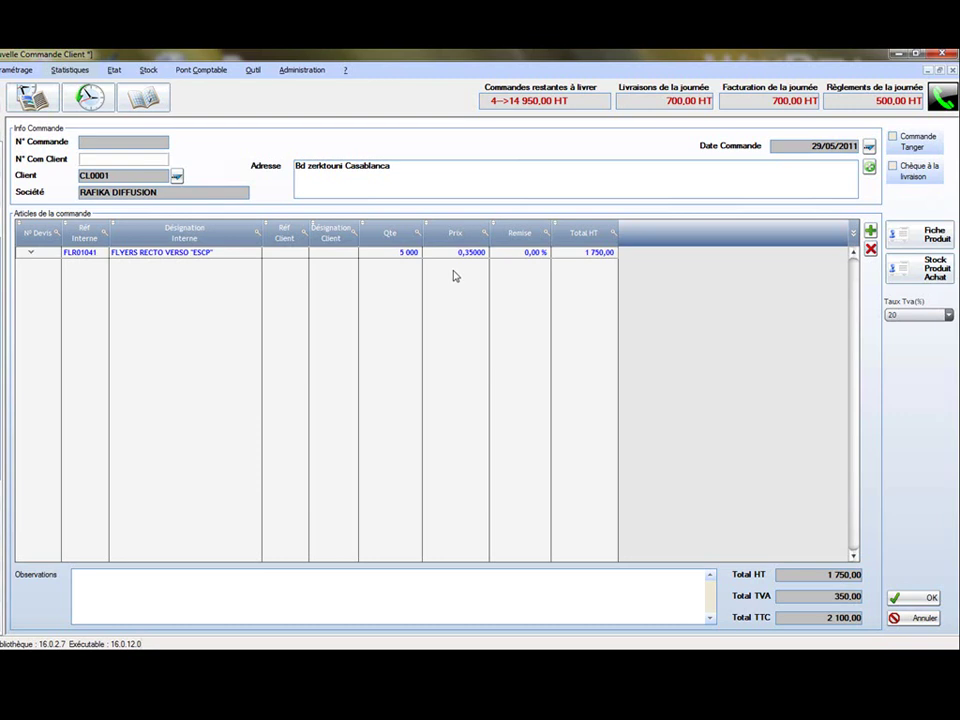
# Fill in the client's own order number, then create the order and accept printing it.
pyautogui.click(94, 159)
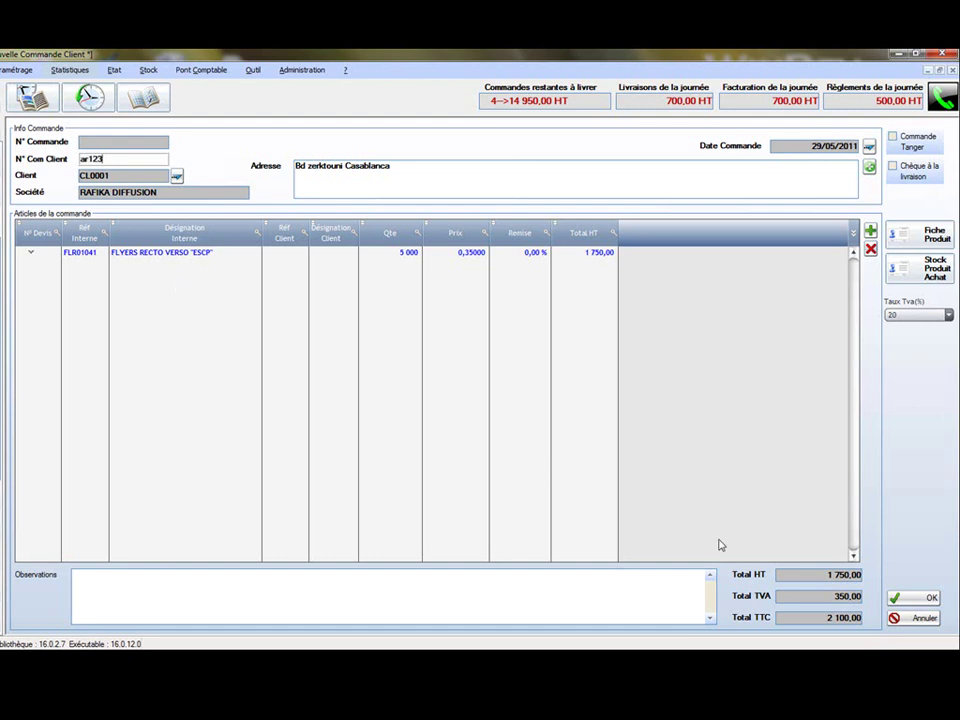
pyautogui.click(931, 598)
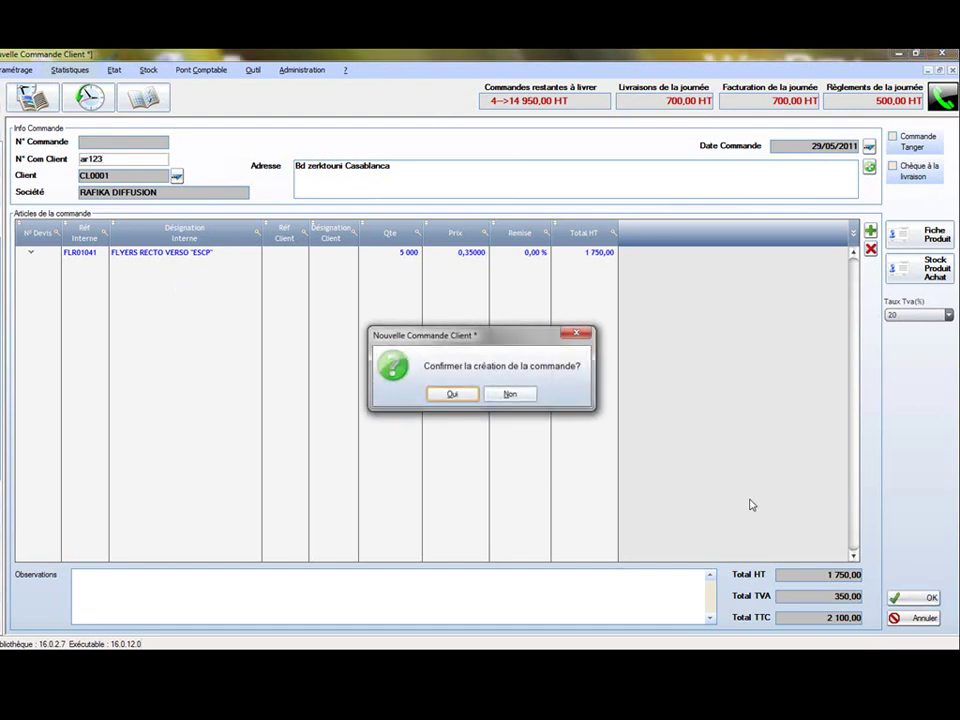
pyautogui.click(453, 396)
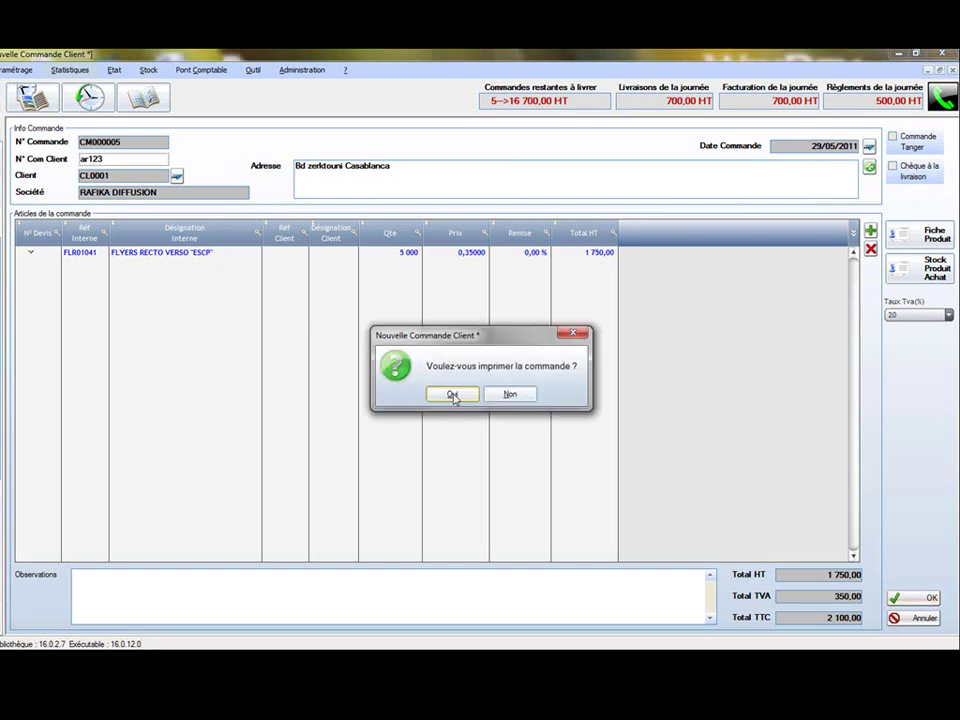
pyautogui.click(454, 396)
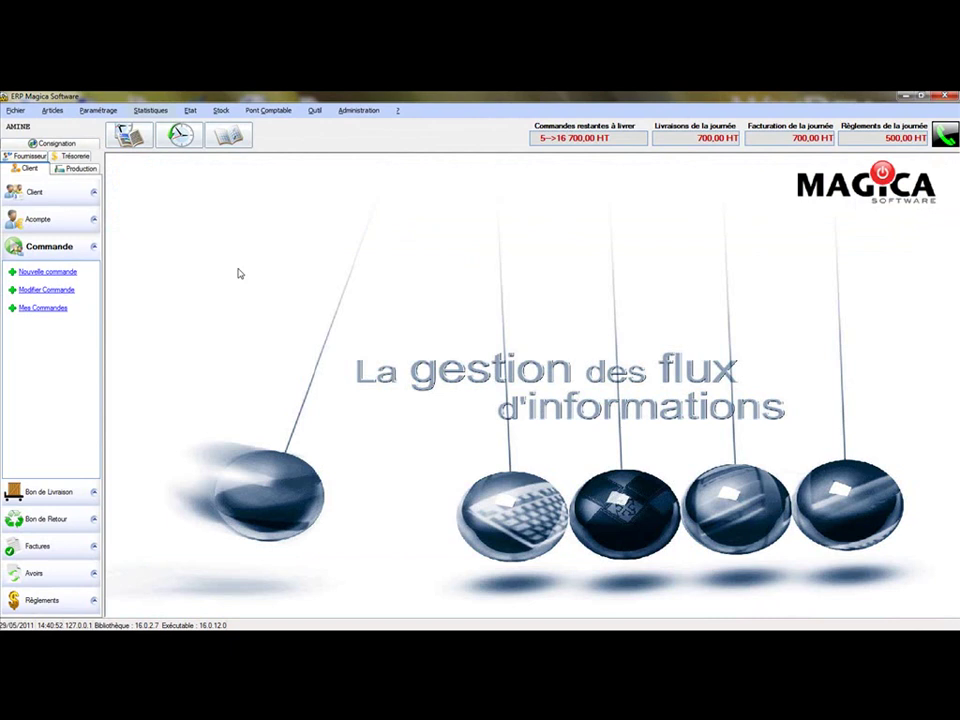
# Open the list of client orders and examine the legend of order colours and production status markers.
pyautogui.click(30, 310)
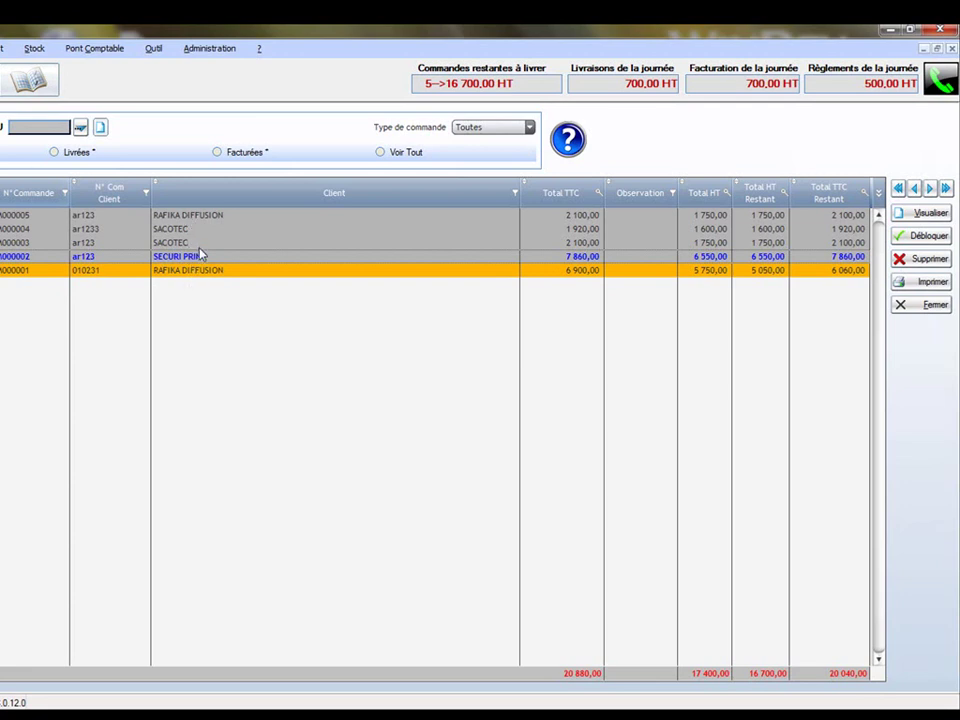
pyautogui.click(567, 140)
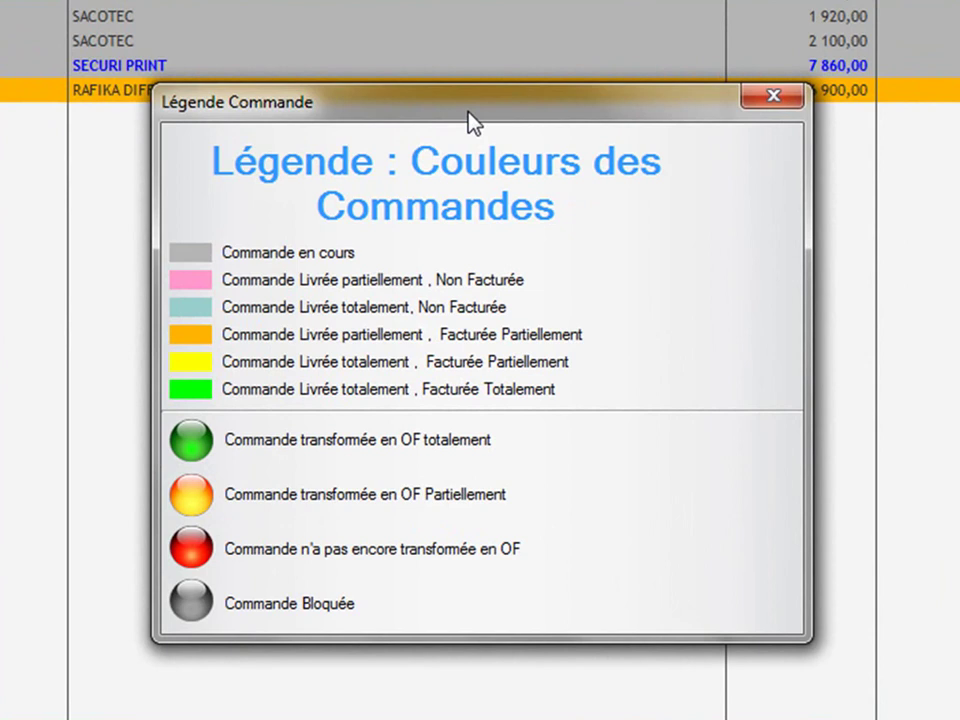
pyautogui.moveTo(467, 112); pyautogui.dragTo(467, 144)
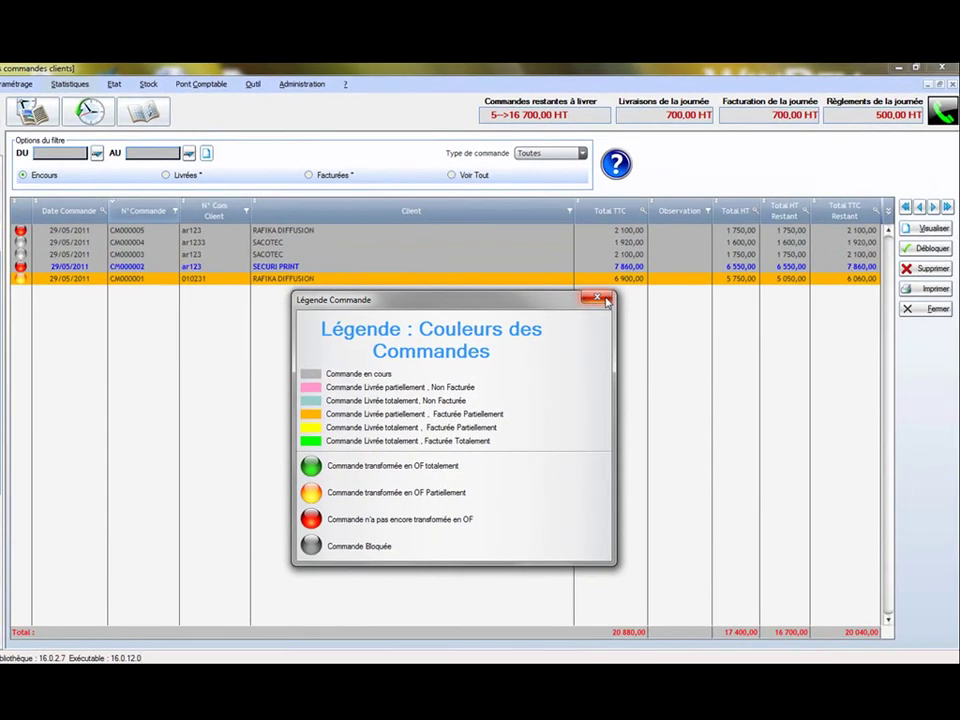
pyautogui.click(773, 127)
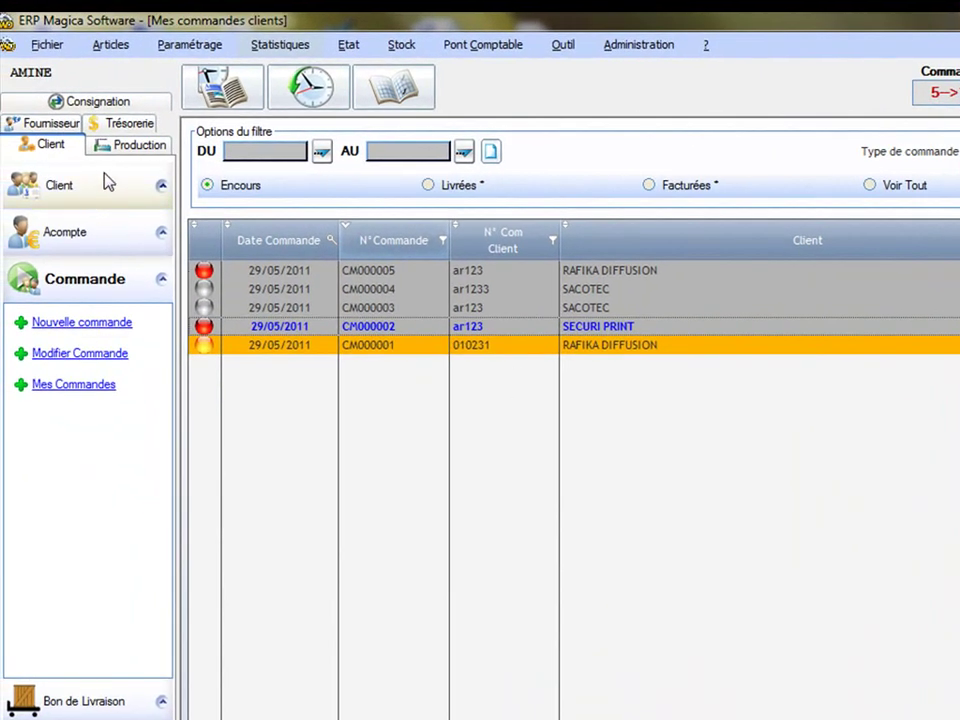
# Start a new manufacturing order (OF) and load the newly created RAFIKA DIFFUSION flyers order into it.
pyautogui.click(137, 149)
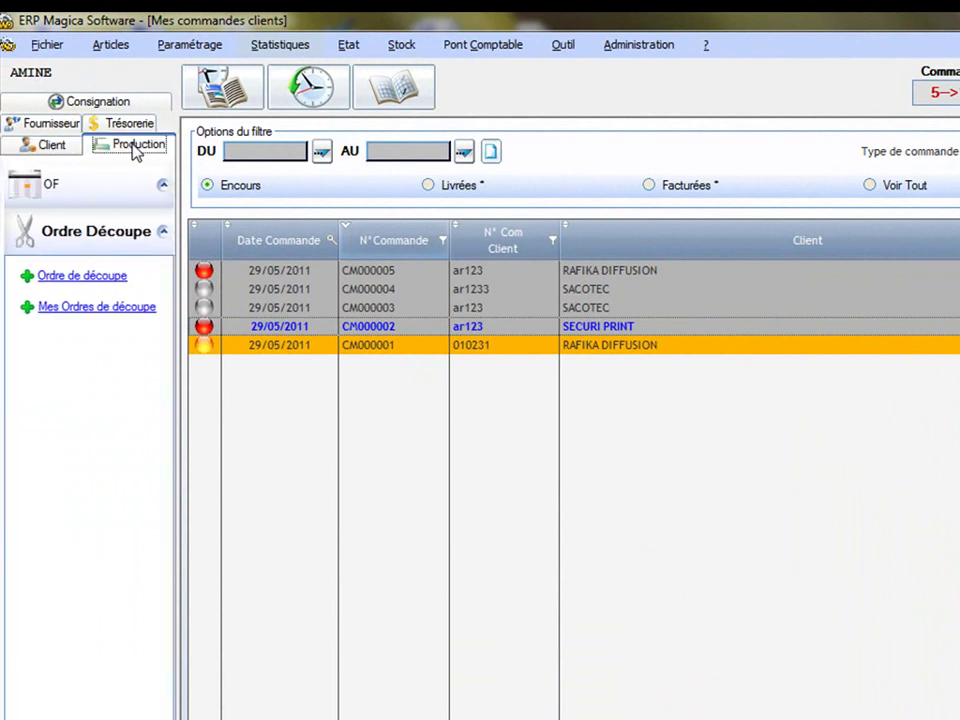
pyautogui.click(152, 183)
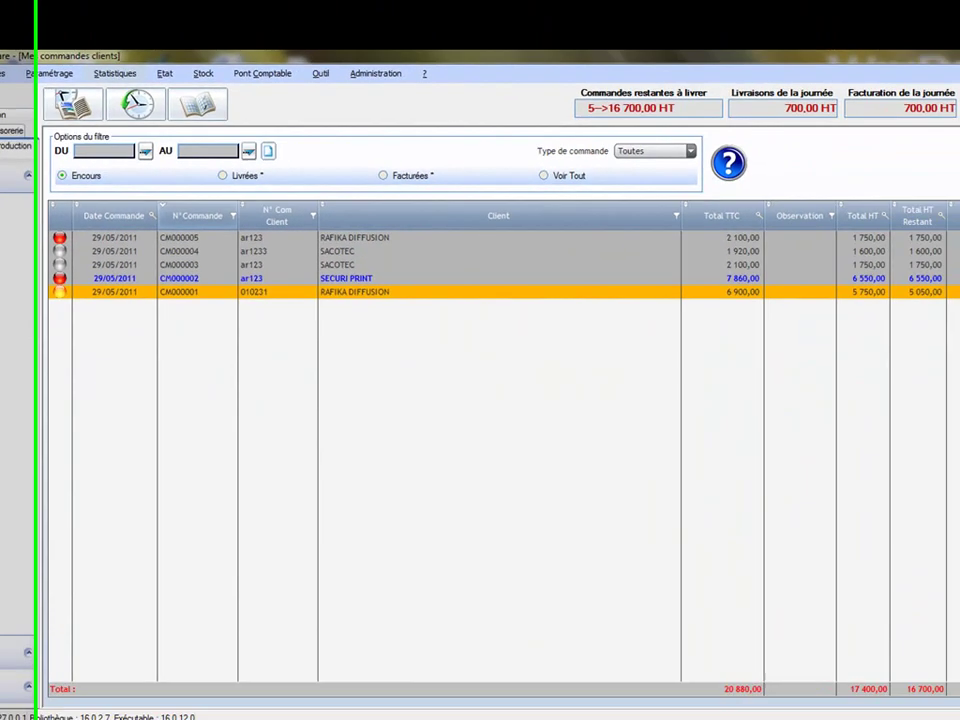
pyautogui.click(46, 228)
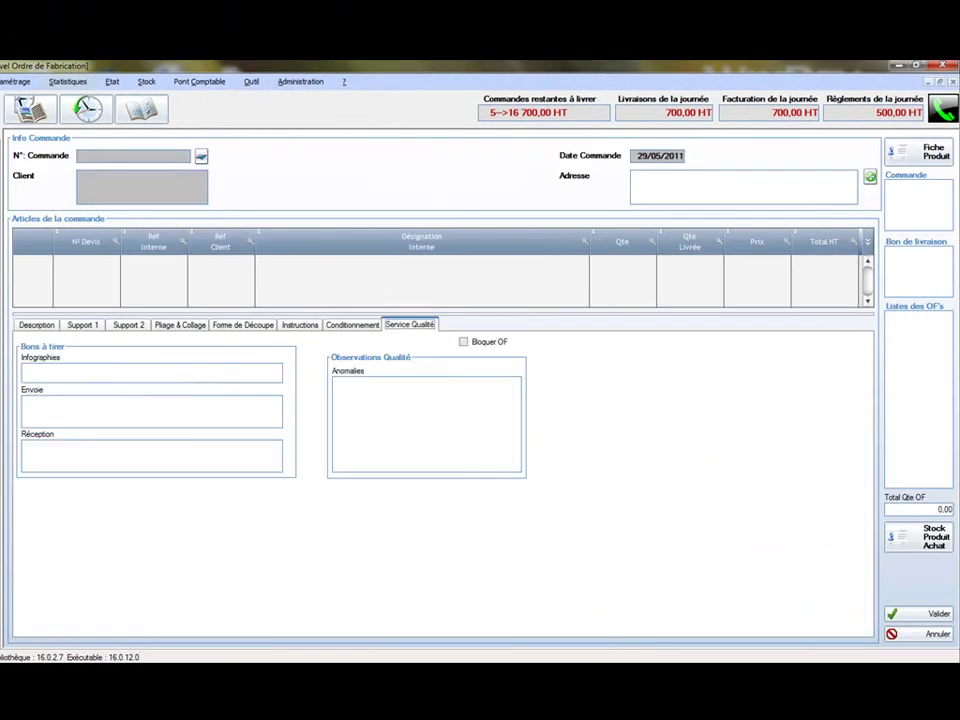
pyautogui.click(202, 157)
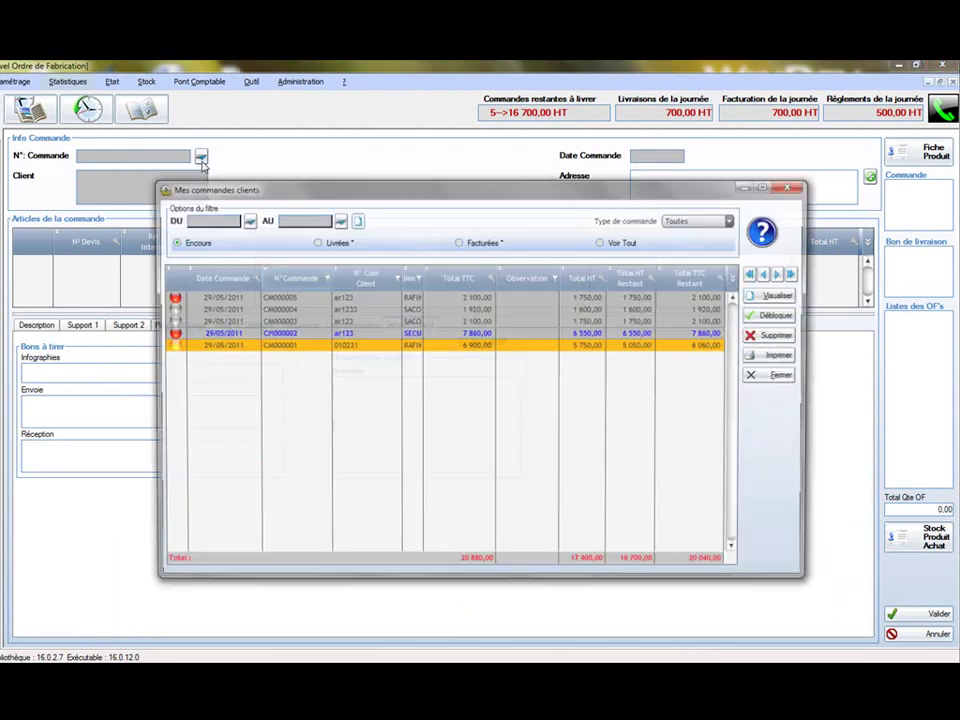
pyautogui.click(290, 298)
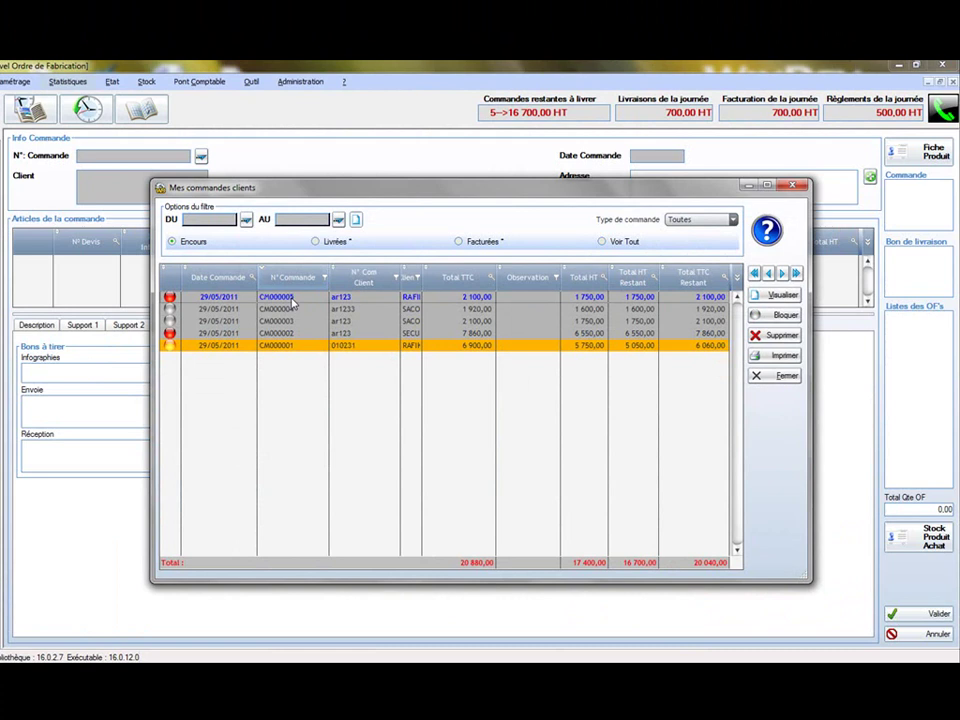
pyautogui.doubleClick(291, 298)
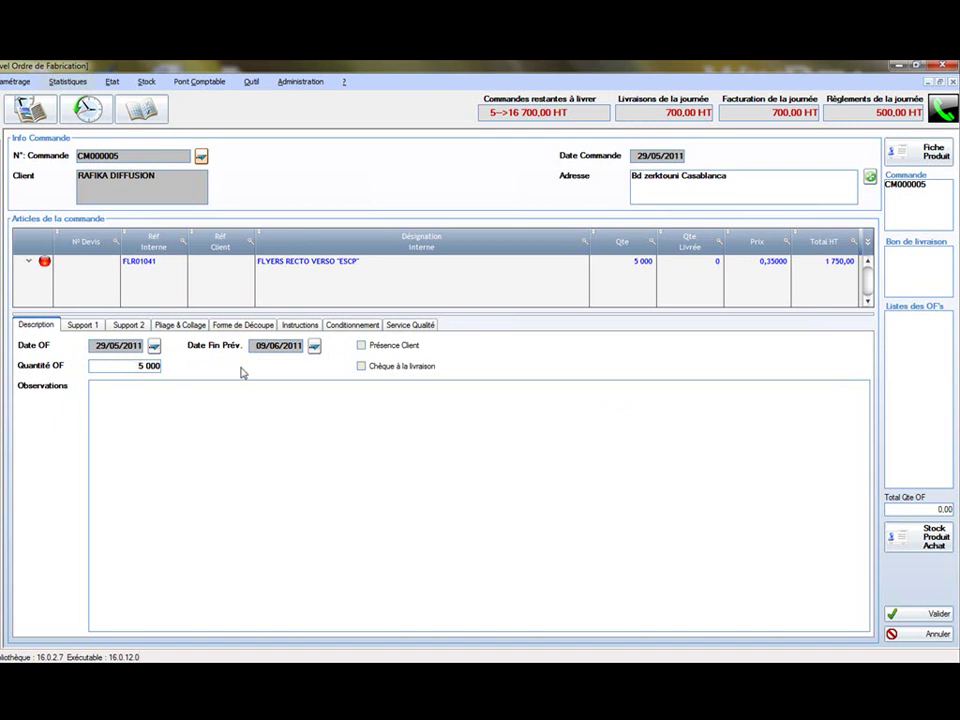
# Enable Présence Client for the manufacturing order and set Nb.Passes to 500 for Support 1.
pyautogui.click(362, 347)
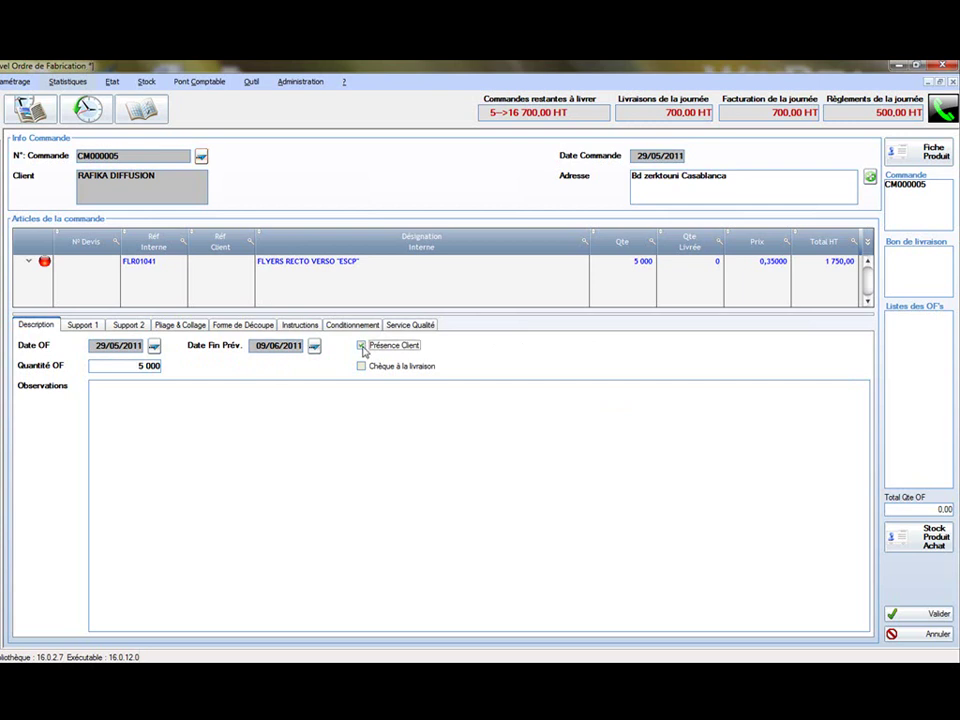
pyautogui.click(84, 325)
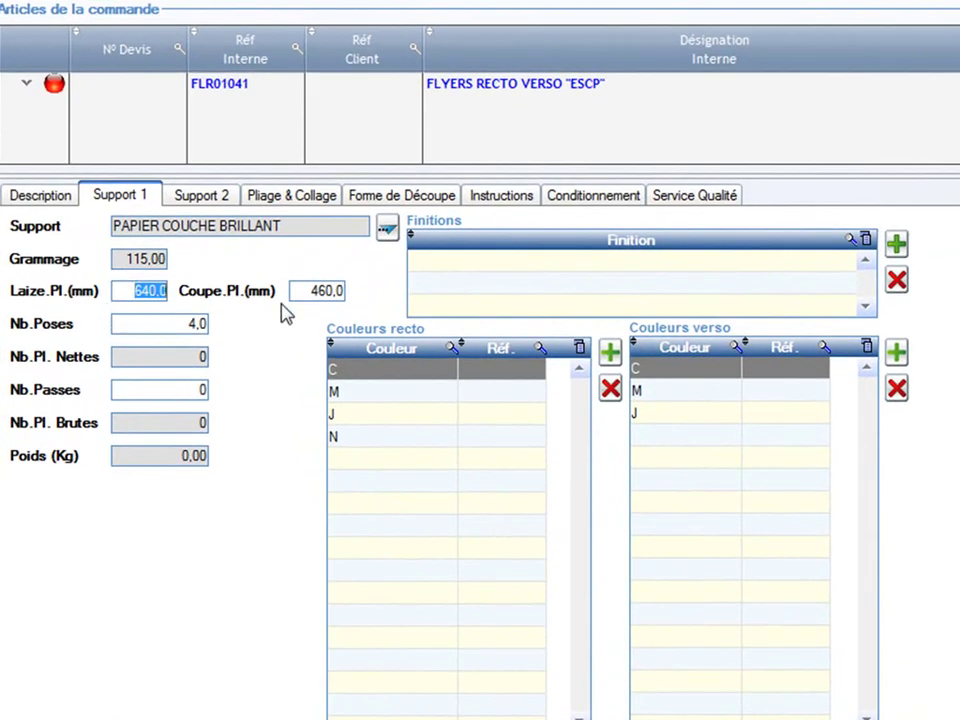
pyautogui.click(144, 390)
pyautogui.write('500')
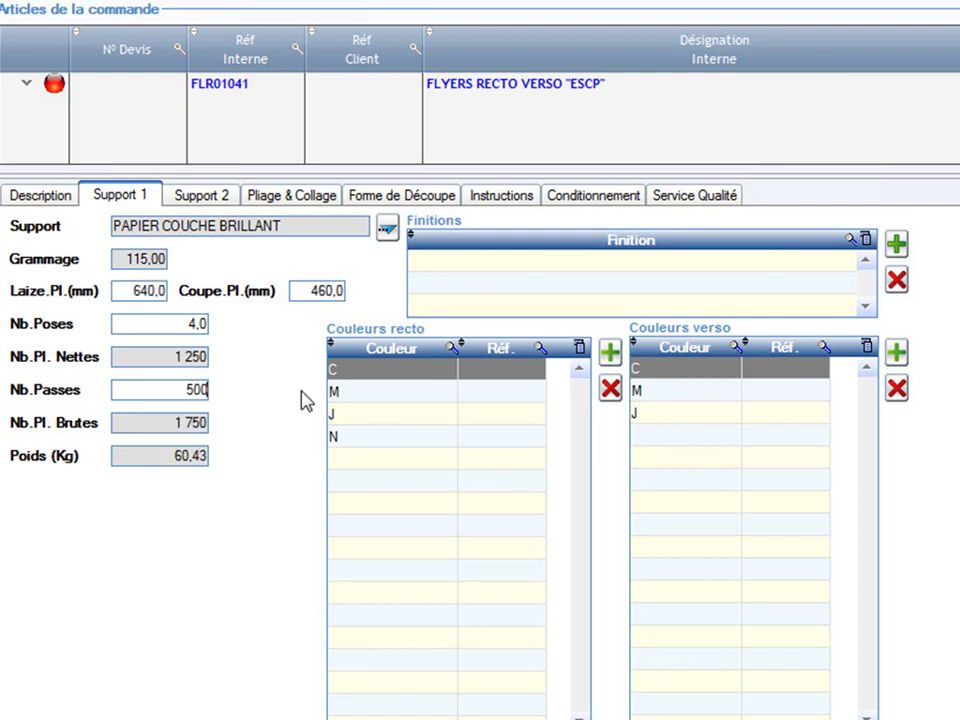
# Add the VERNIS UV finish to Support 1, then validate and confirm the manufacturing order.
pyautogui.click(897, 245)
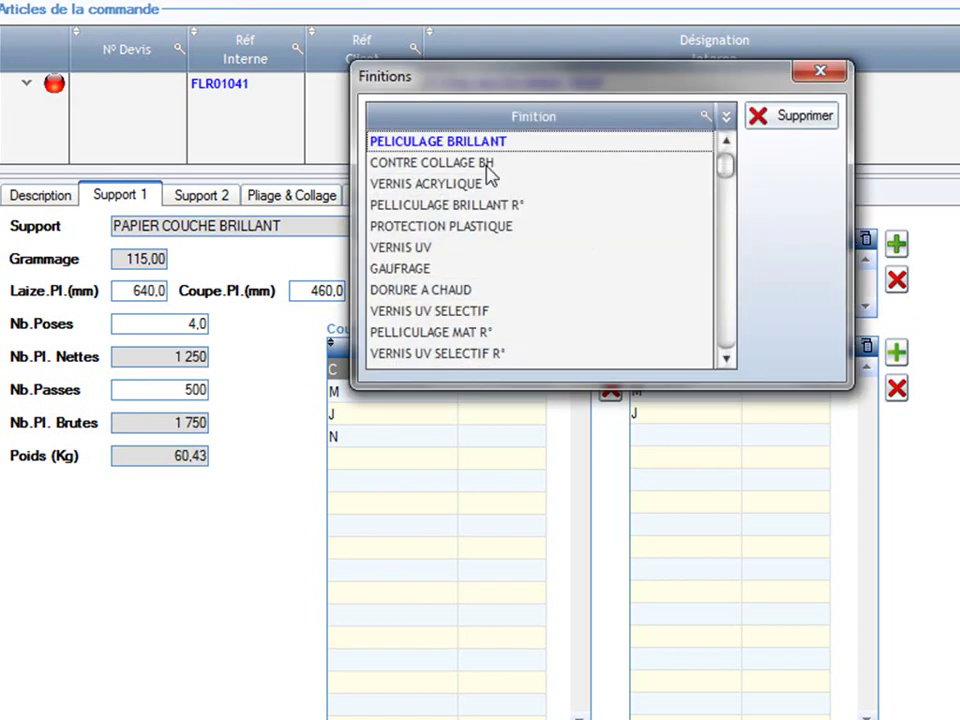
pyautogui.doubleClick(430, 249)
pyautogui.click(358, 370)
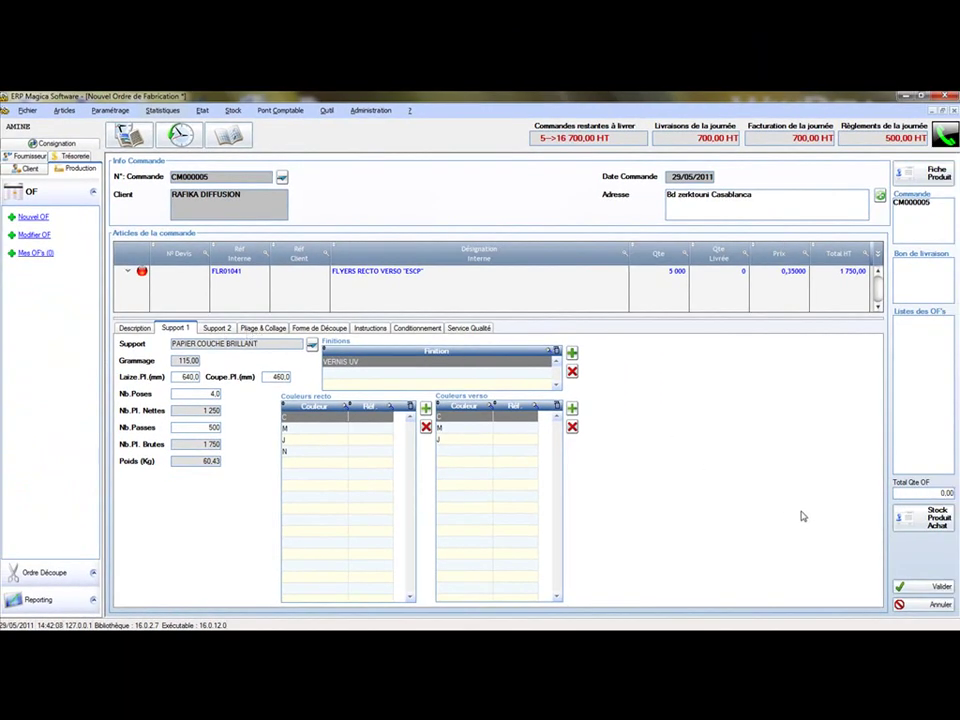
pyautogui.click(915, 587)
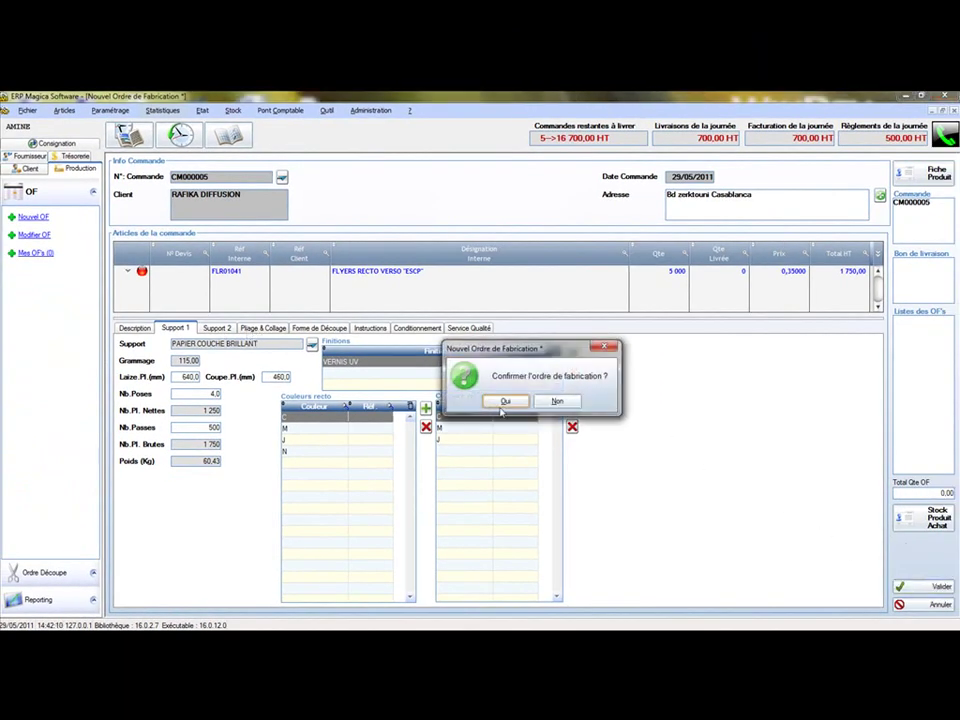
pyautogui.click(497, 401)
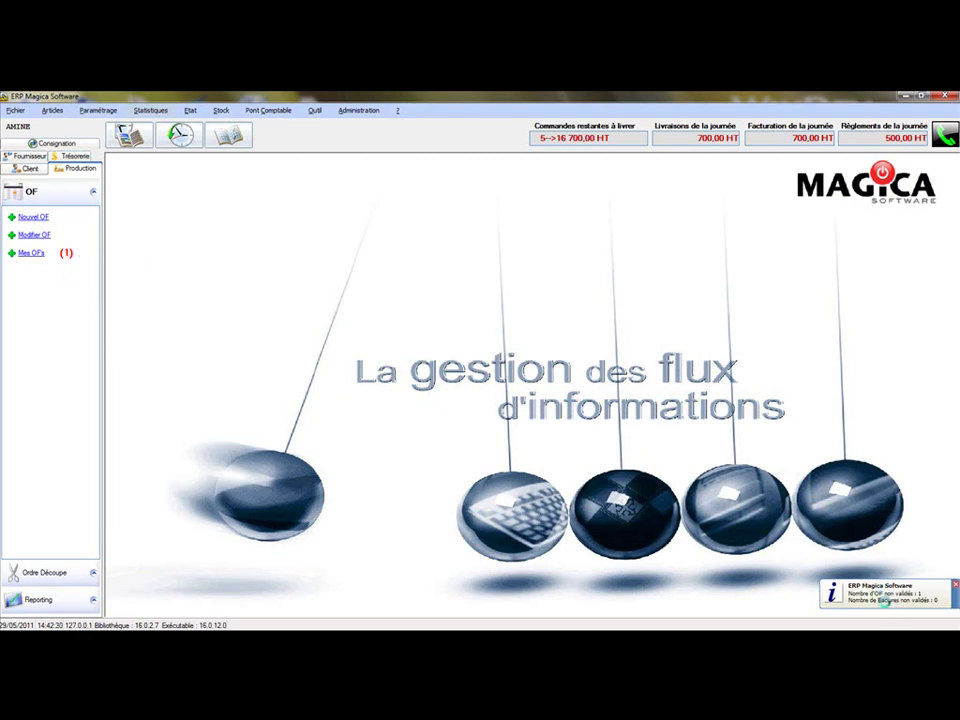
# Validate the FLYERS RECTO VERSO "ESCP" order in the list of manufacturing orders and open its planning.
pyautogui.click(33, 254)
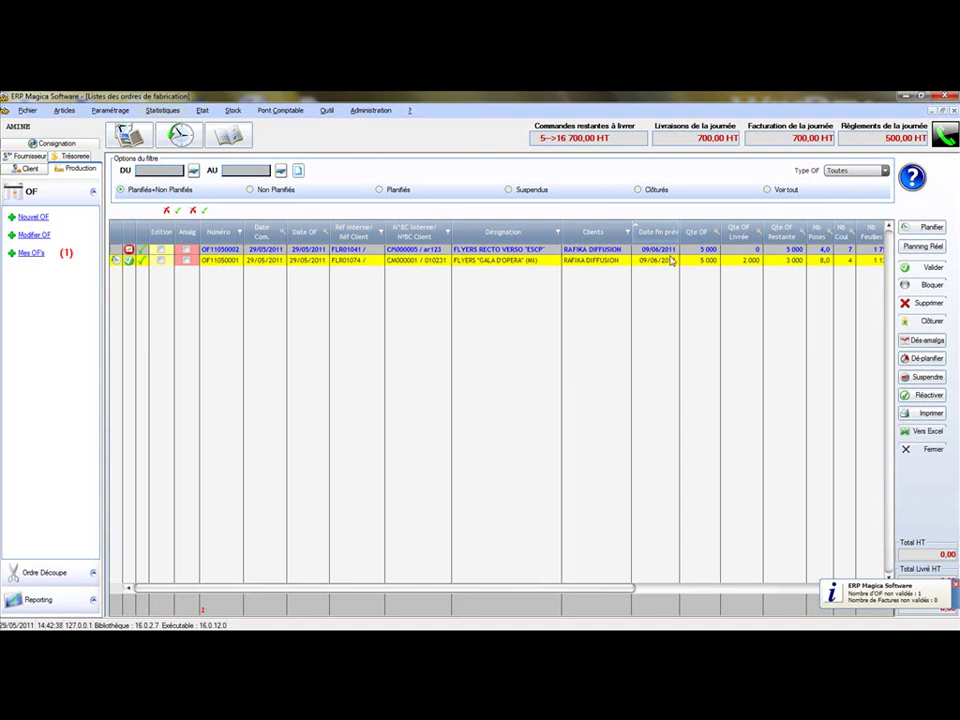
pyautogui.click(907, 266)
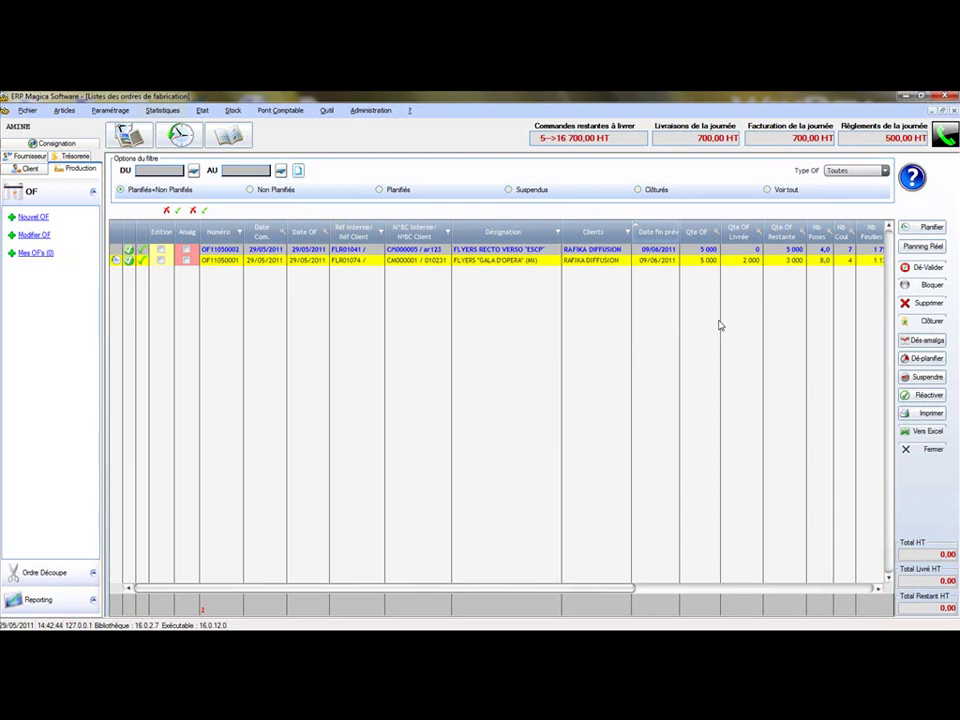
pyautogui.click(925, 227)
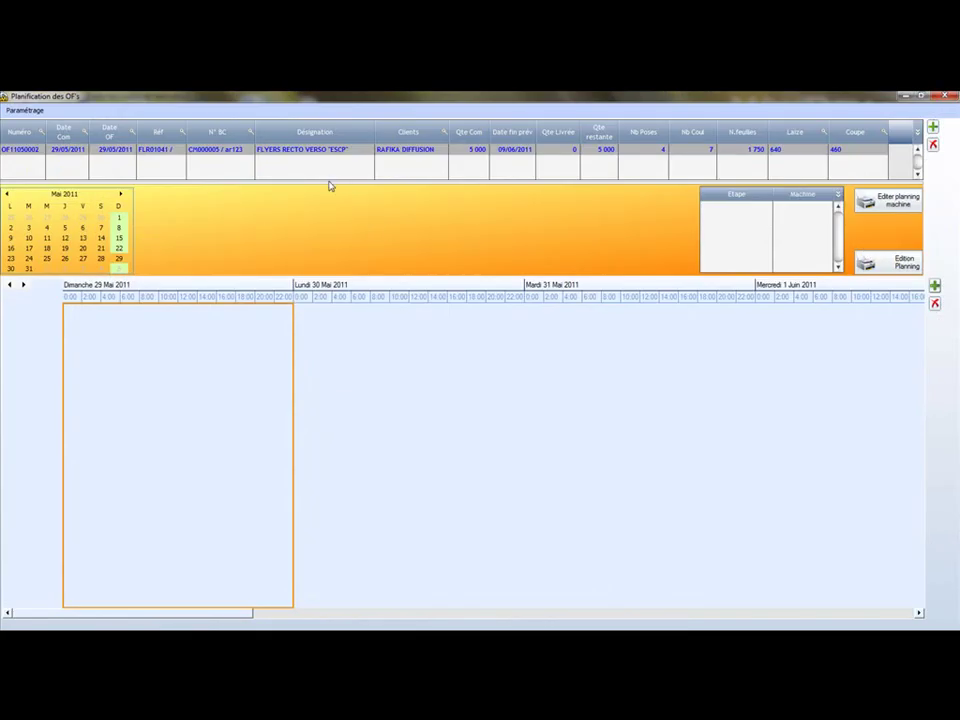
pyautogui.moveTo(328, 181); pyautogui.dragTo(326, 187)
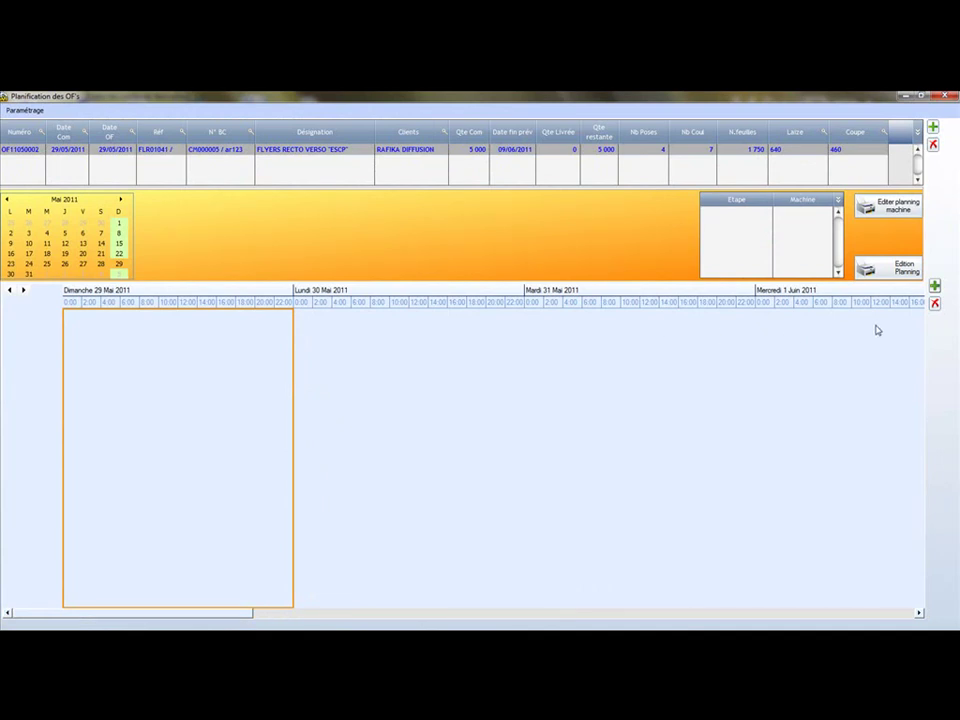
# Add machine KBA4 for the Impression stage and machine BOBST for the Découpe stage to the planning.
pyautogui.click(934, 286)
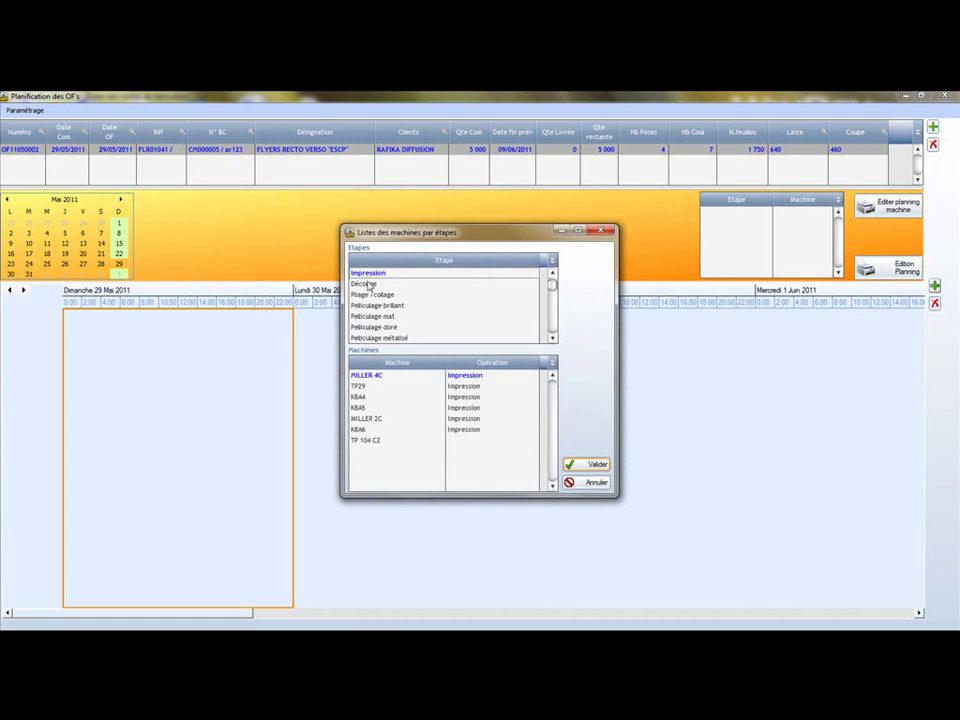
pyautogui.click(384, 400)
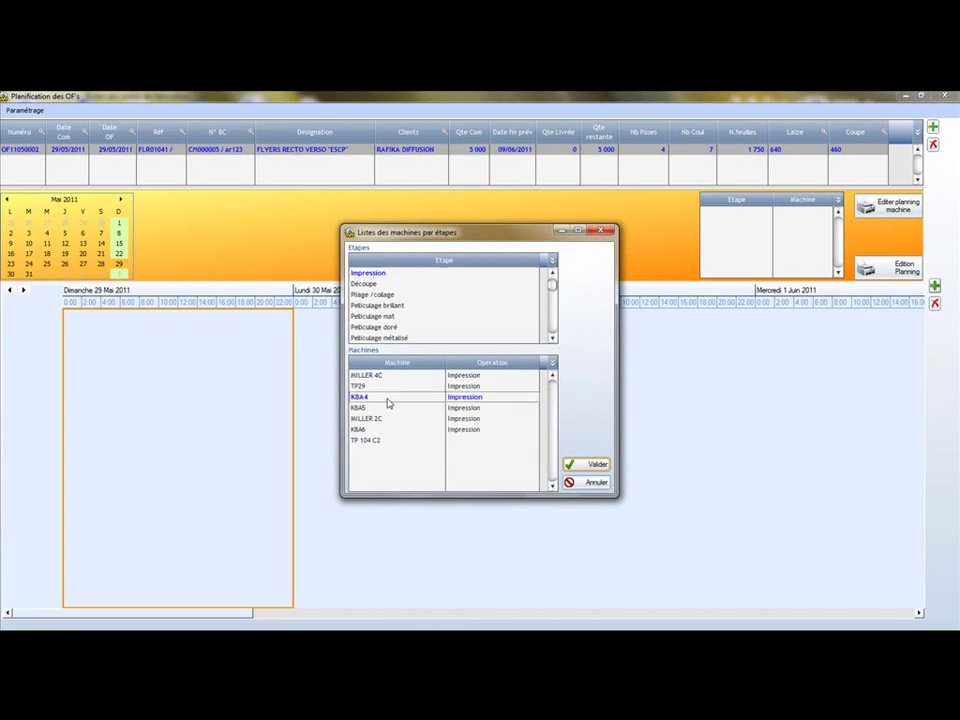
pyautogui.doubleClick(389, 403)
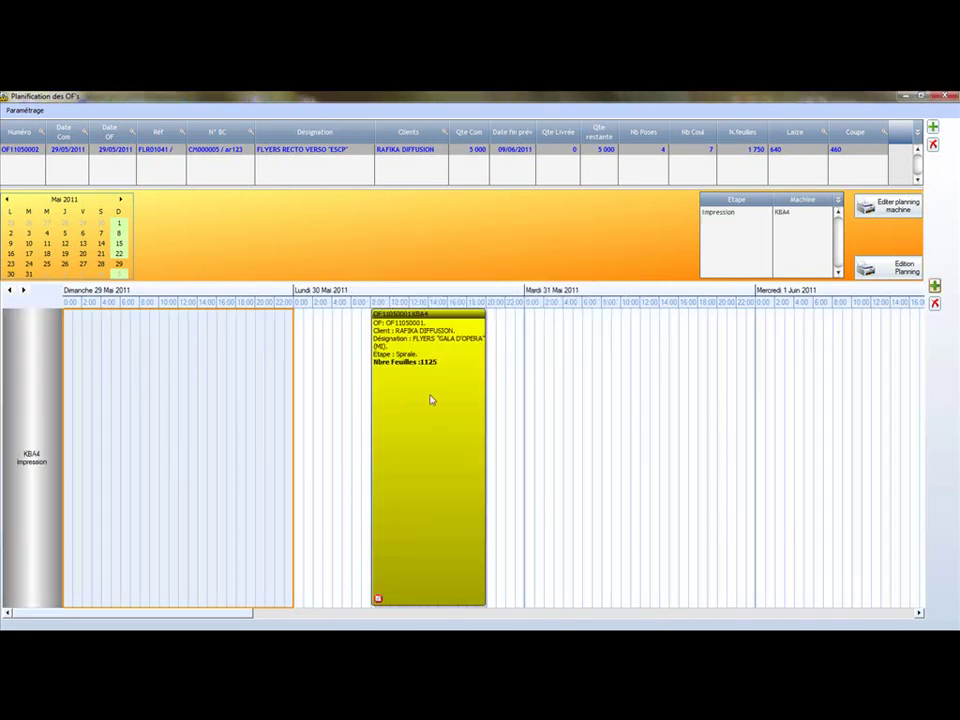
pyautogui.click(934, 286)
pyautogui.click(400, 284)
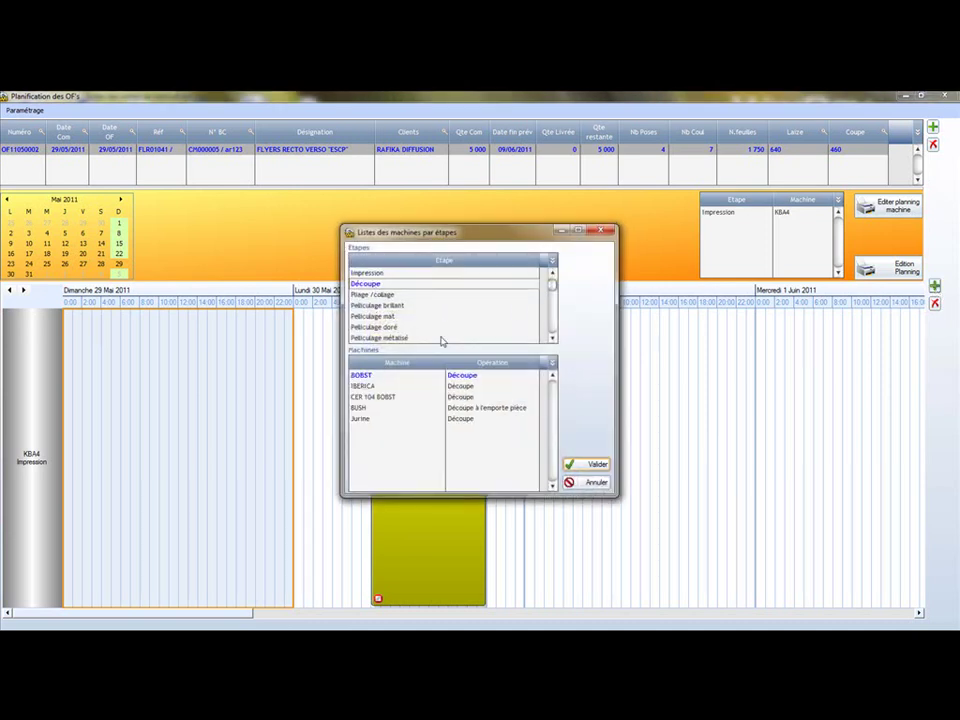
pyautogui.doubleClick(369, 378)
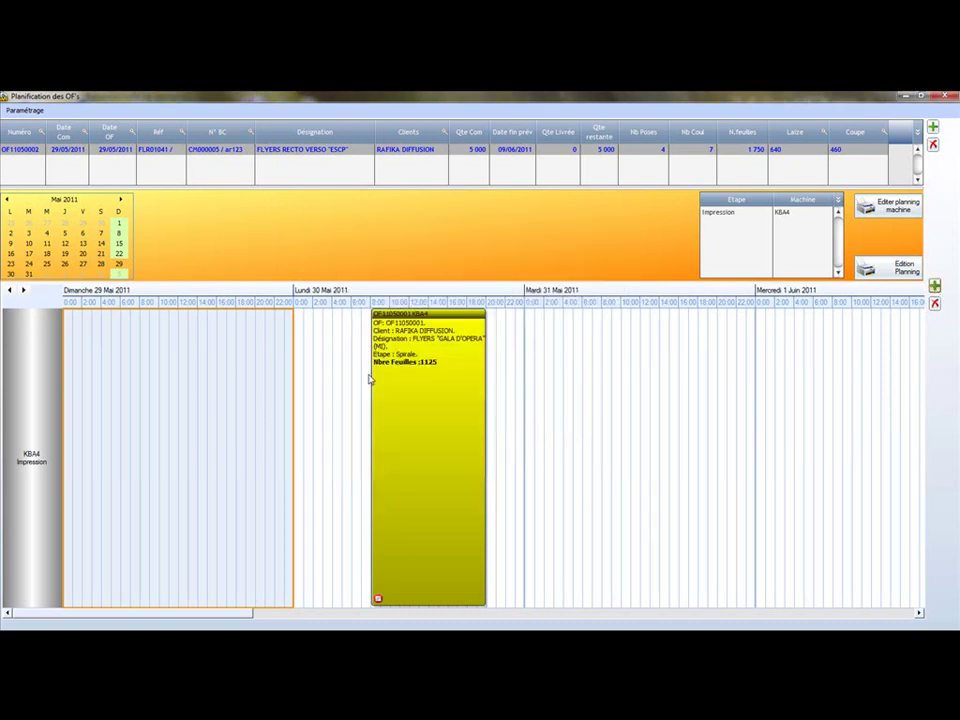
# Add the Vernisseuse machine for the Vernis UV total stage to the planning.
pyautogui.click(934, 286)
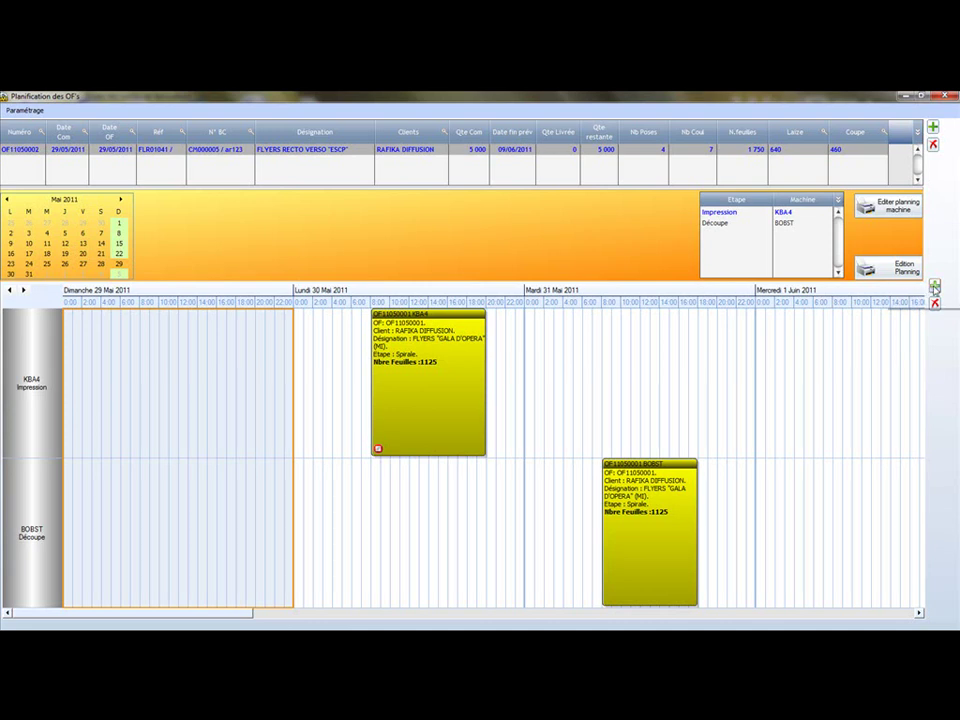
pyautogui.click(553, 340)
pyautogui.click(553, 340)
pyautogui.click(553, 340)
pyautogui.click(390, 328)
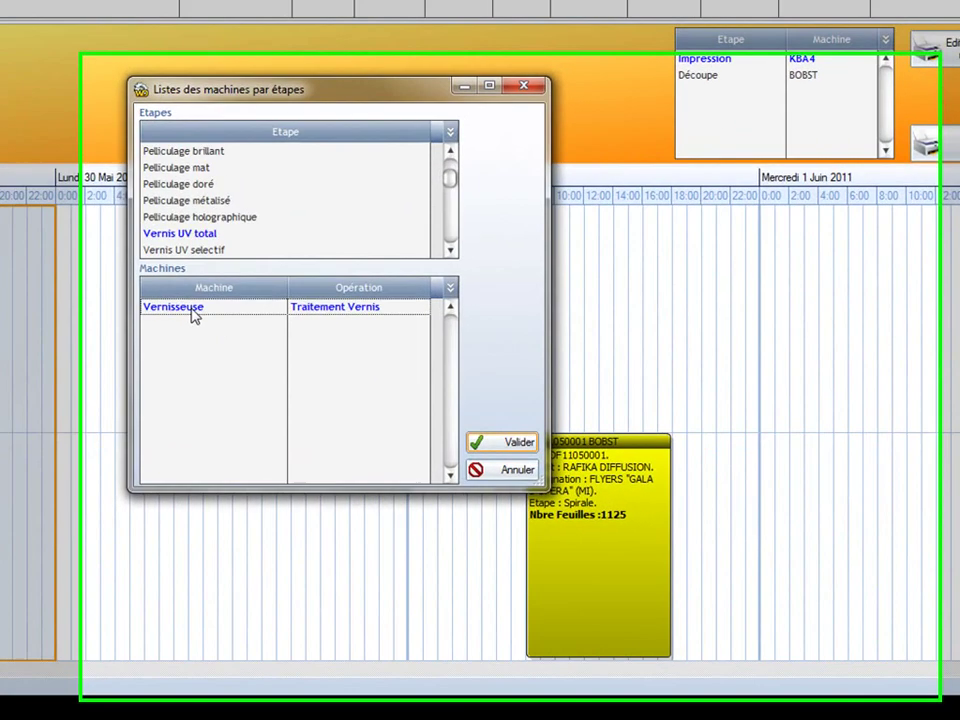
pyautogui.doubleClick(384, 380)
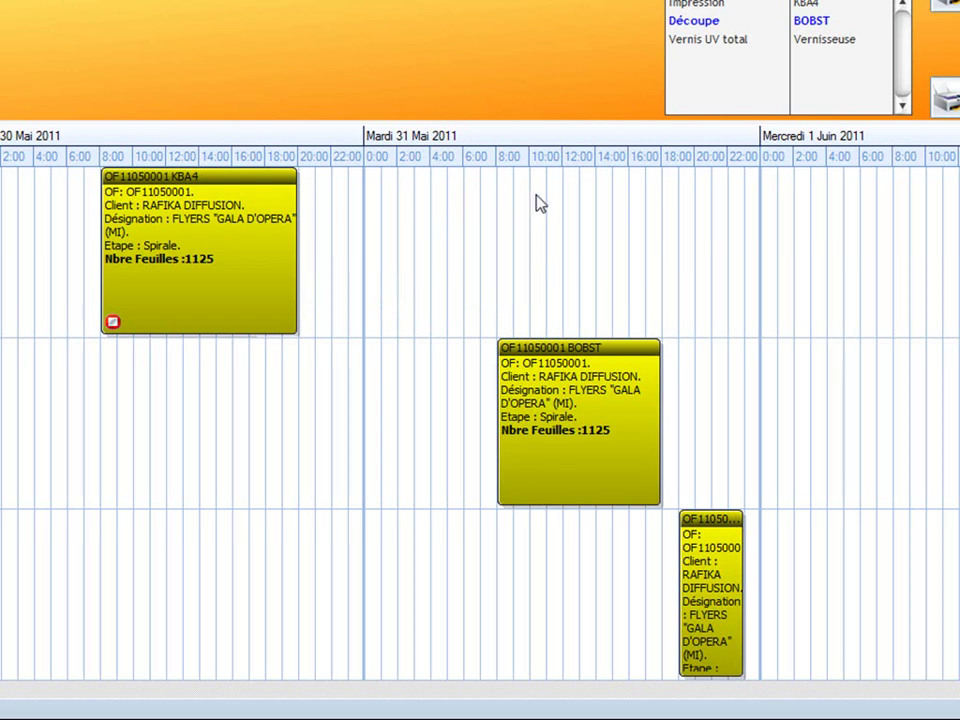
# Schedule the order on KBA4 for 31 May from about 8:00 to 17:00 and on BOBST for 1 June from about 10:00 to 16:00.
pyautogui.moveTo(510, 249); pyautogui.dragTo(632, 255)
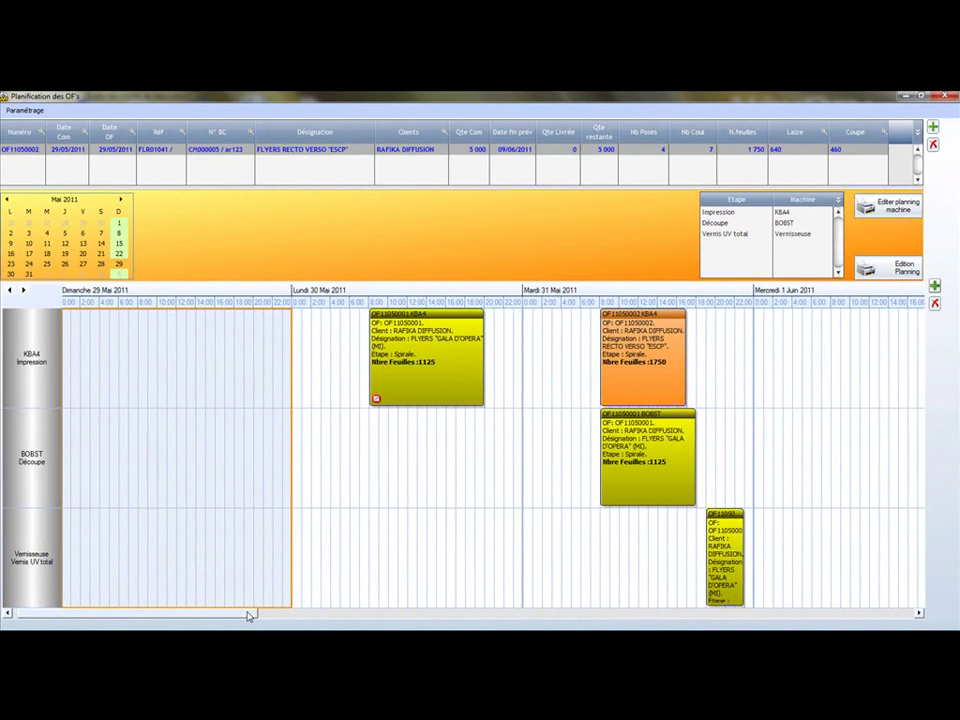
pyautogui.moveTo(249, 615); pyautogui.dragTo(340, 616)
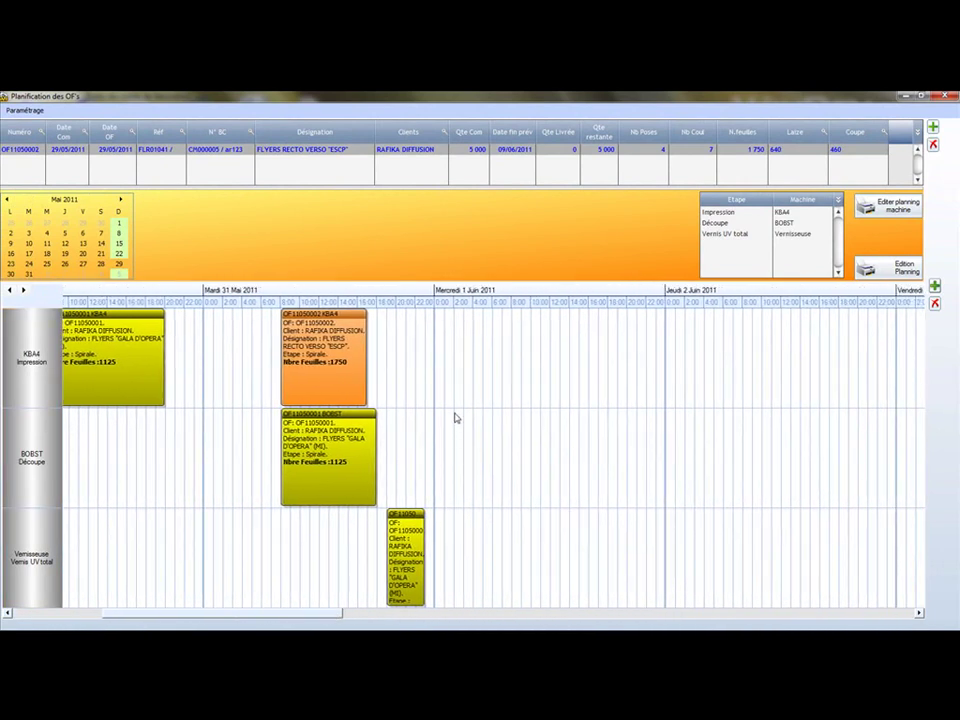
pyautogui.click(537, 451)
pyautogui.moveTo(540, 451); pyautogui.dragTo(590, 450)
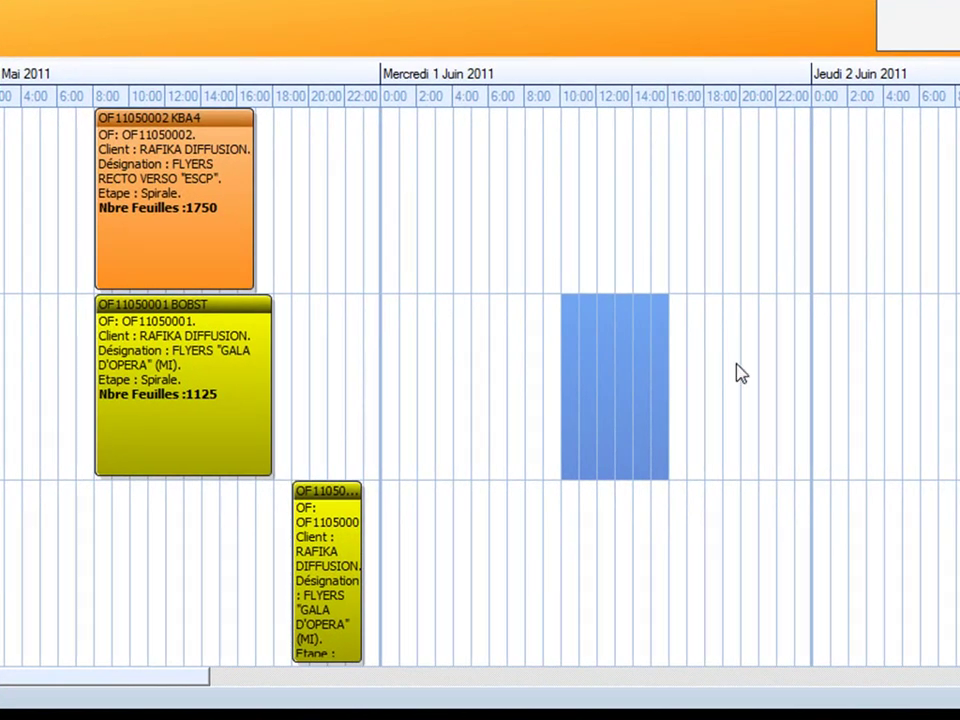
pyautogui.press('Return')
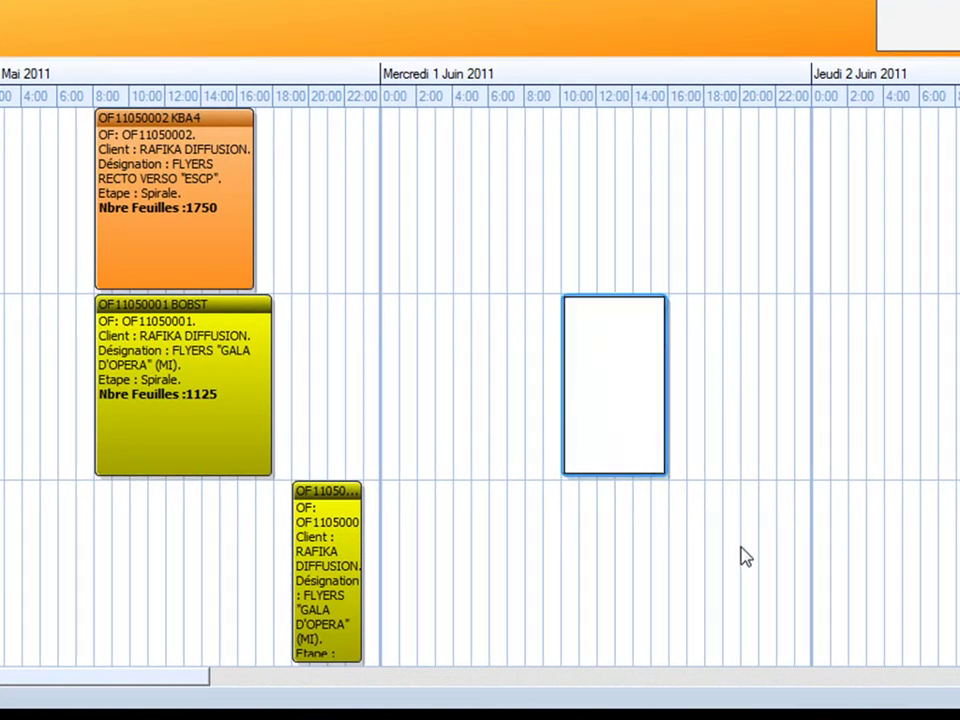
pyautogui.press('Return')
# Schedule the order on the Vernisseuse for 1 June from about 19:00 to 23:00, and close the planning.
pyautogui.moveTo(737, 557); pyautogui.dragTo(783, 557)
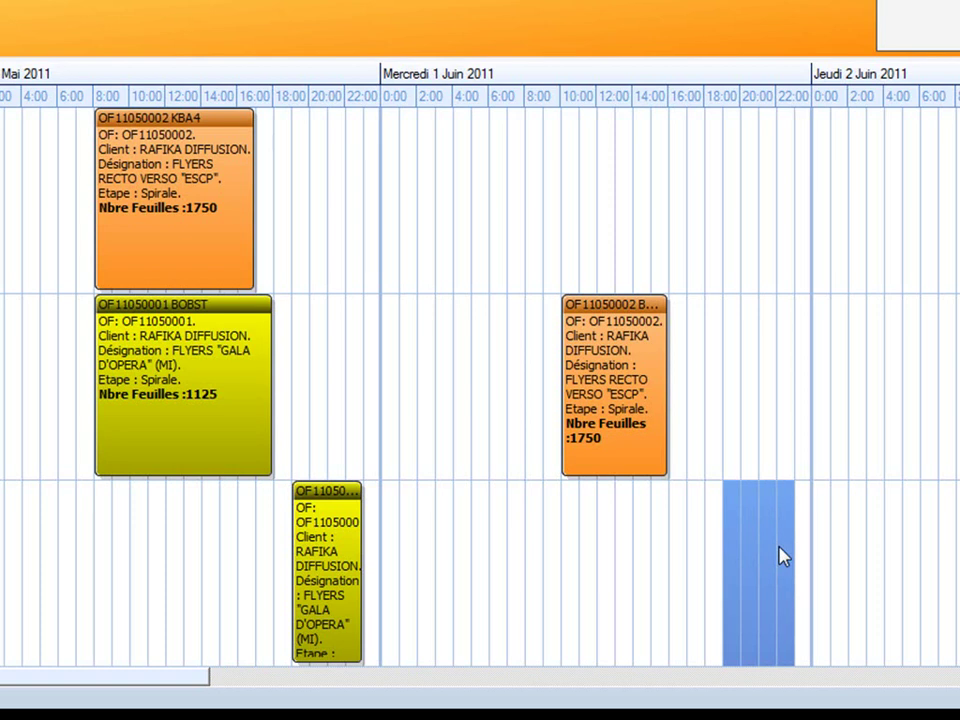
pyautogui.press('Return')
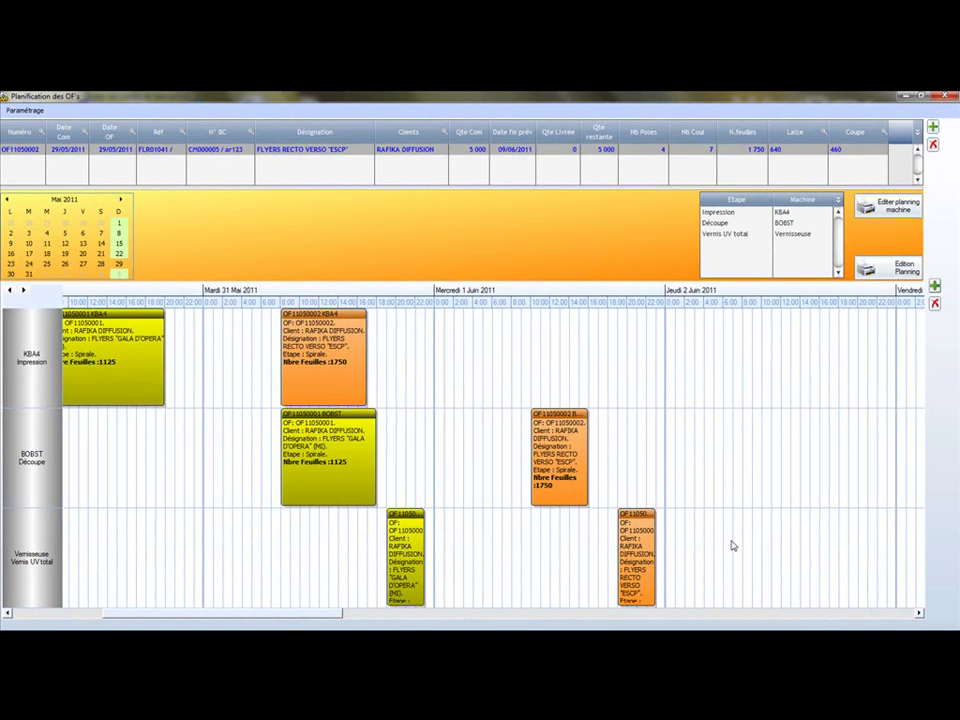
pyautogui.click(945, 97)
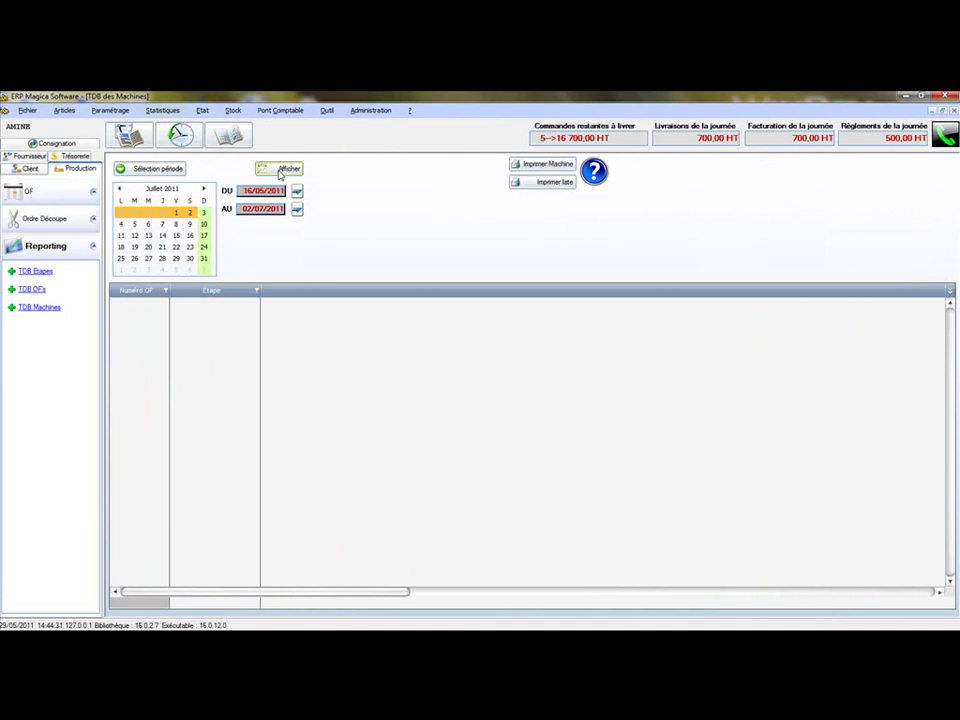
# Display the machine dashboard for 16/05/2011 to 02/07/2011, preview the printed machine programme, and close both.
pyautogui.click(282, 169)
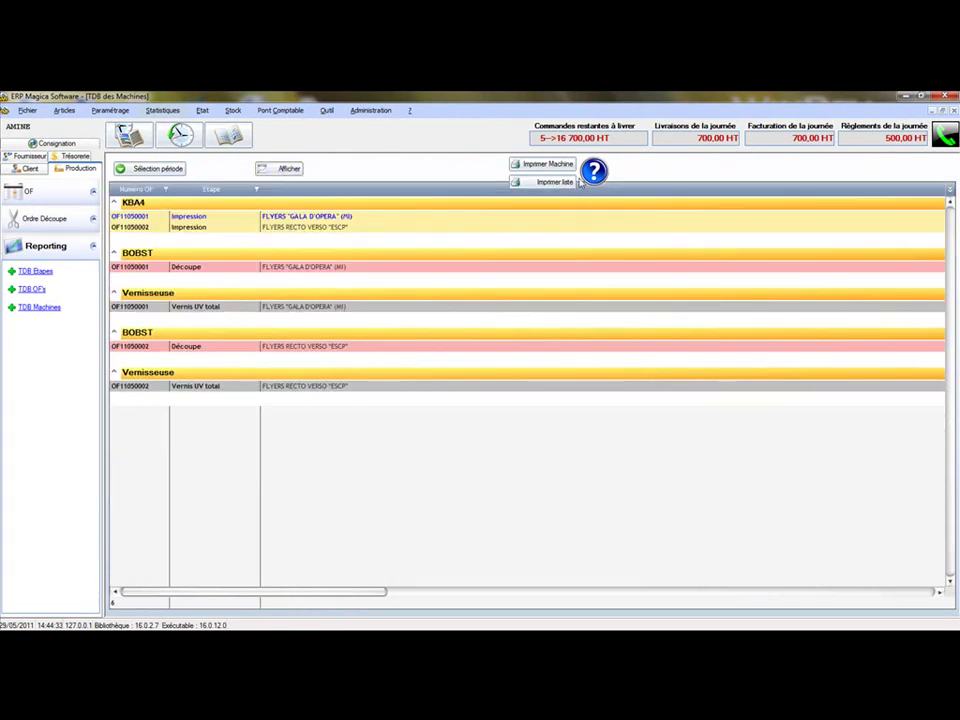
pyautogui.click(540, 165)
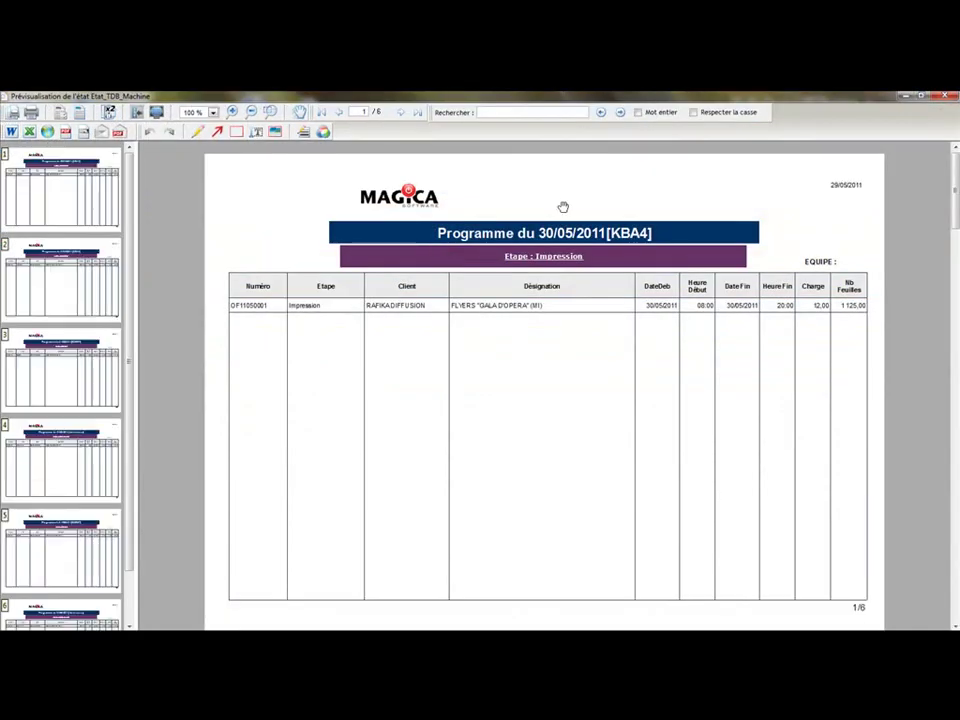
pyautogui.click(944, 95)
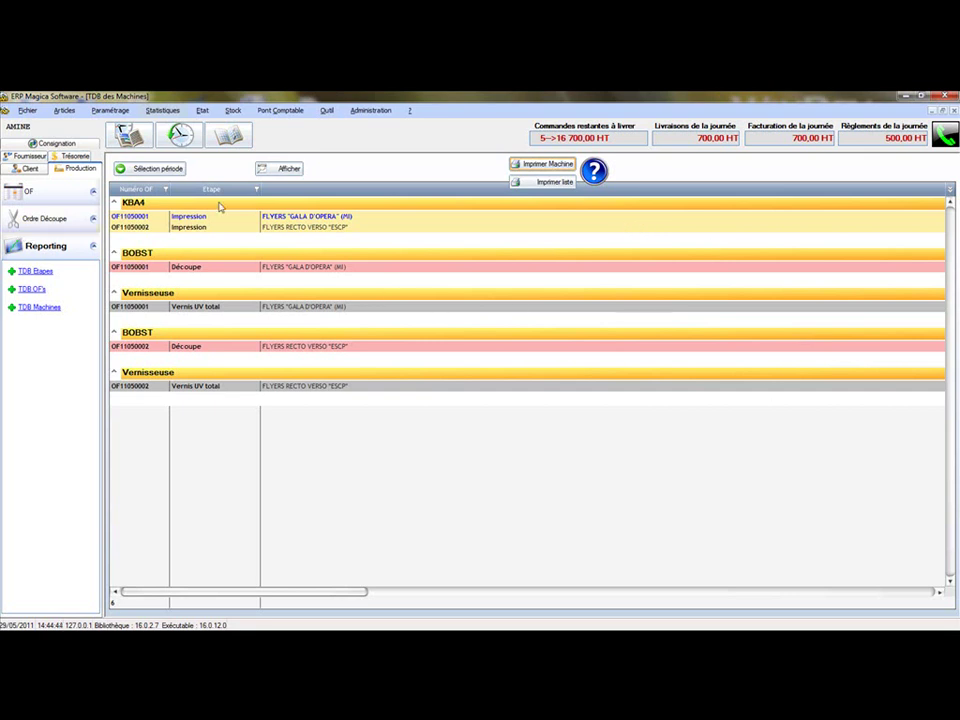
pyautogui.click(954, 111)
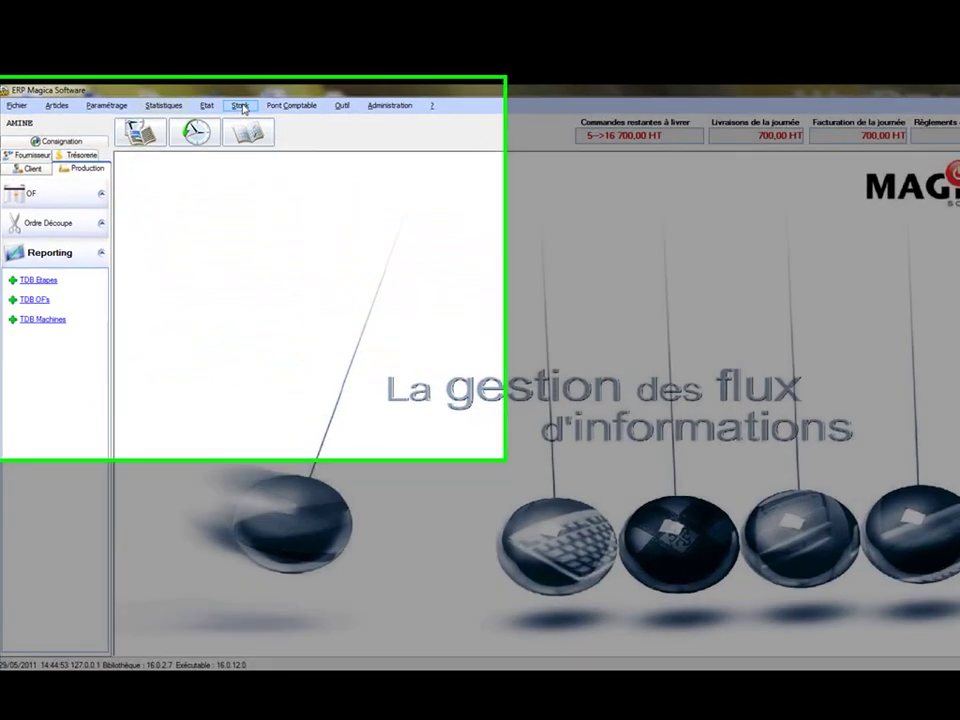
pyautogui.click(221, 110)
pyautogui.moveTo(435, 145)
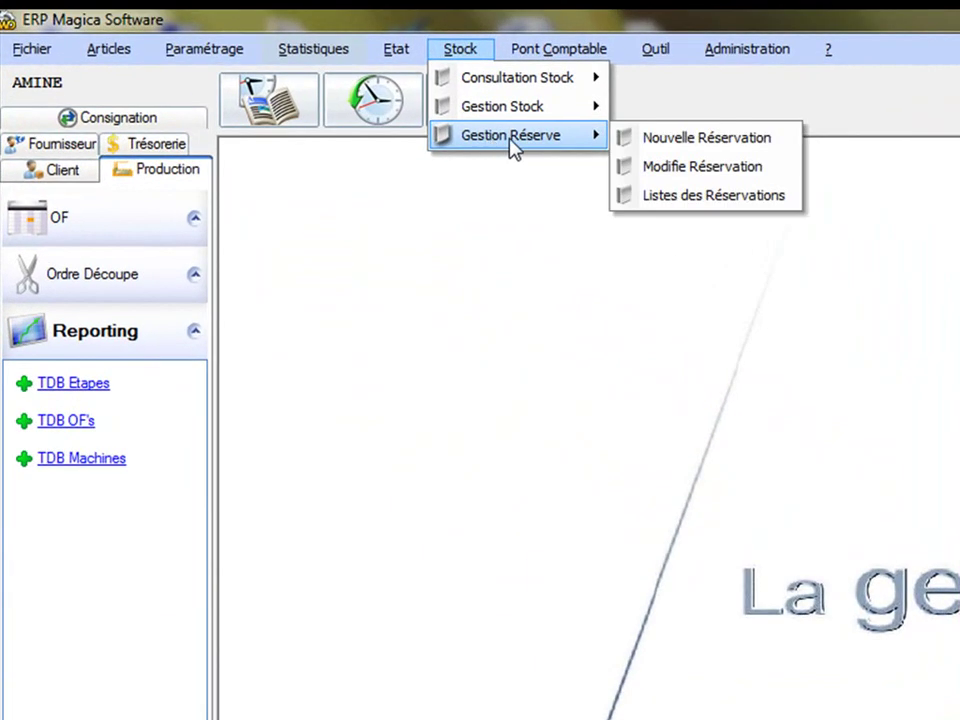
pyautogui.moveTo(512, 79)
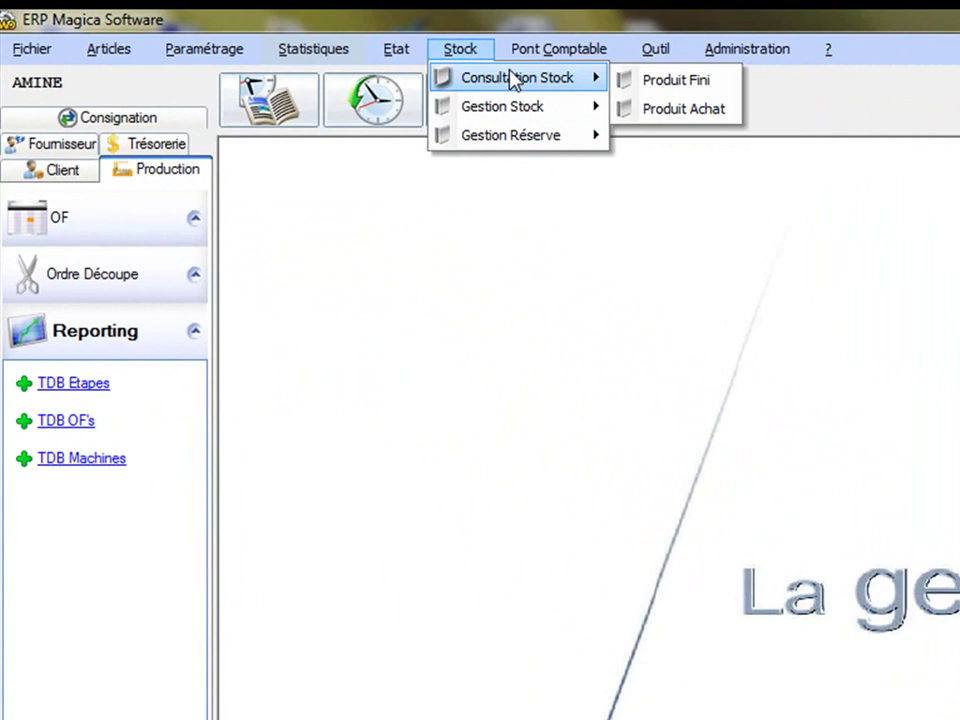
pyautogui.click(485, 221)
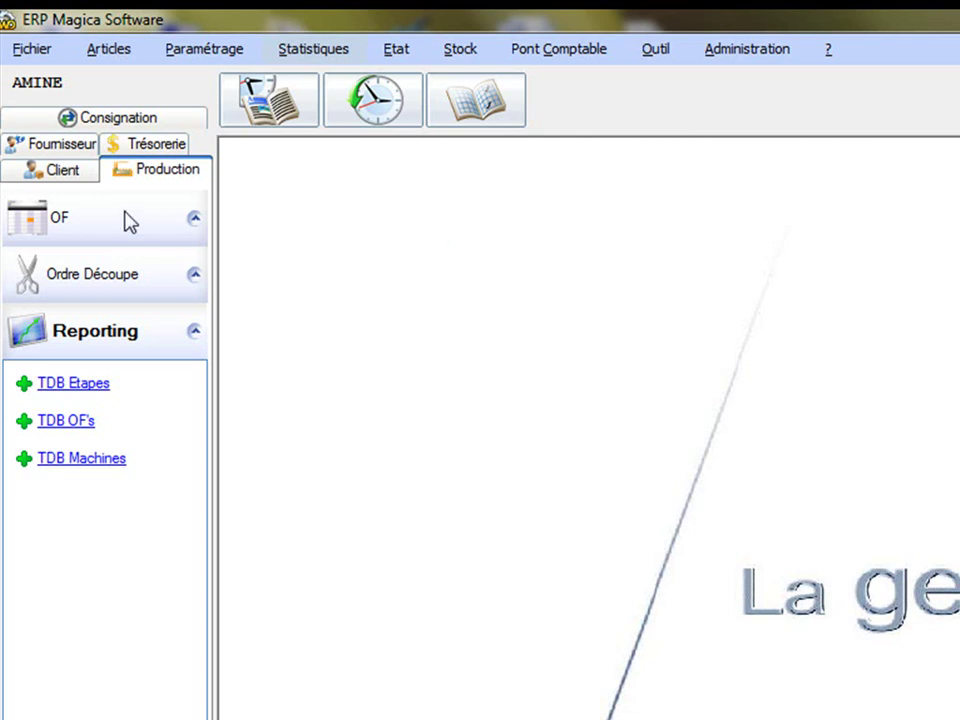
# Start a new delivery note of type Bon de Livraison sur OF and load RAFIKA DIFFUSION's most recent flyers order into it.
pyautogui.click(47, 170)
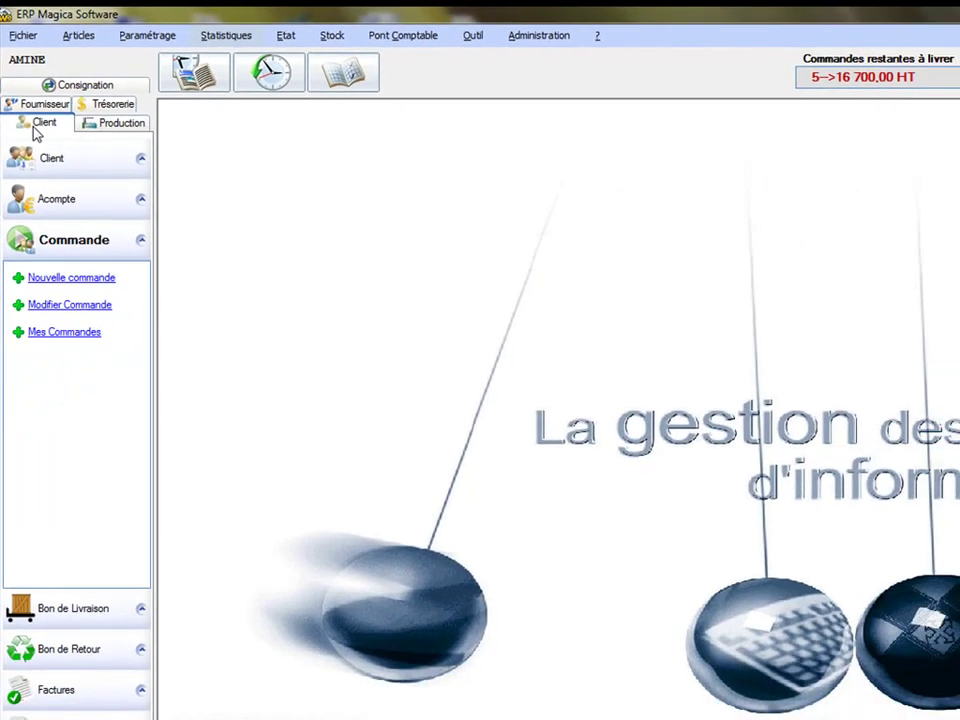
pyautogui.click(88, 597)
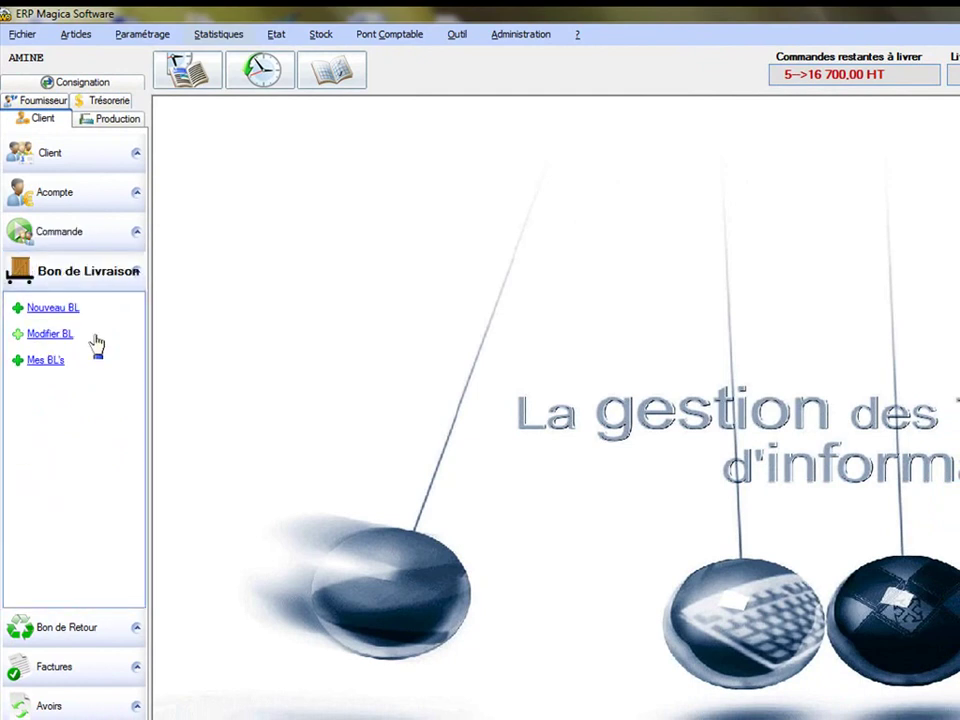
pyautogui.click(40, 310)
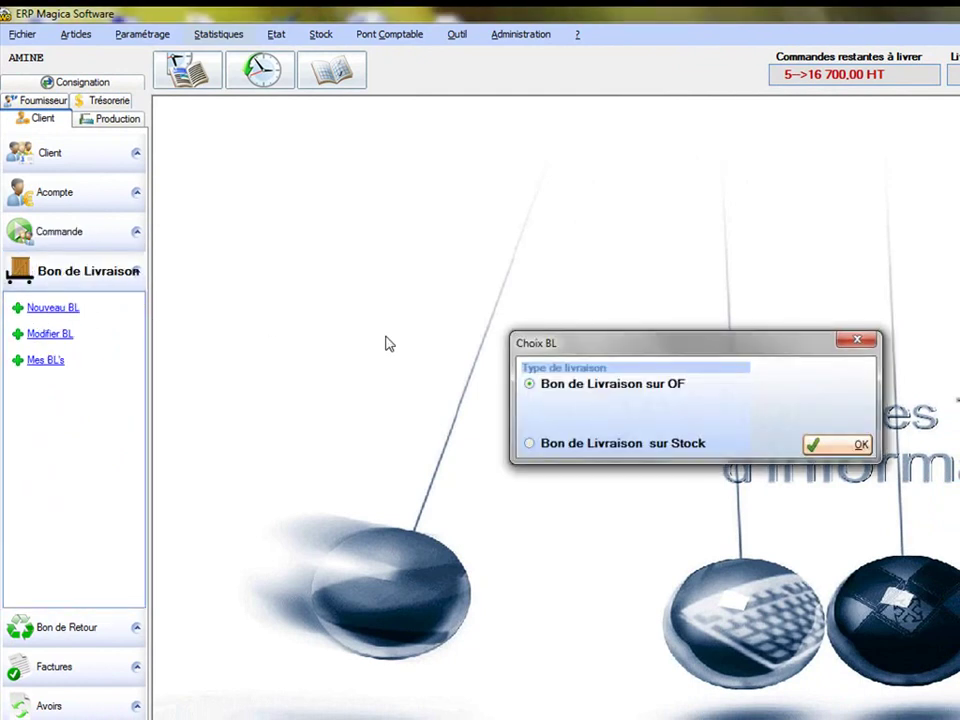
pyautogui.click(849, 446)
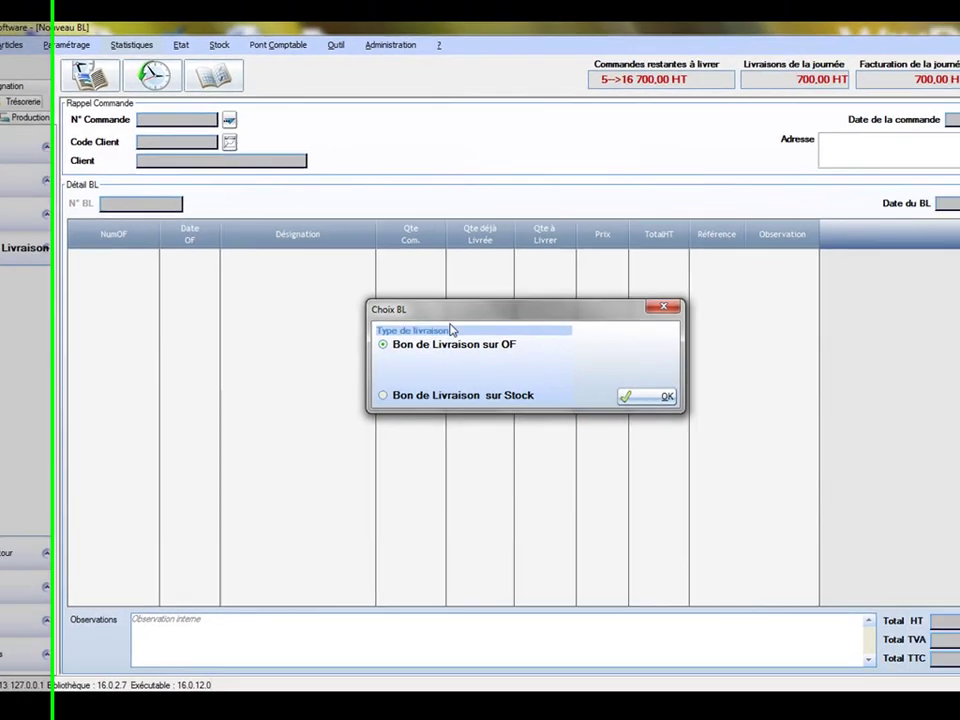
pyautogui.click(155, 119)
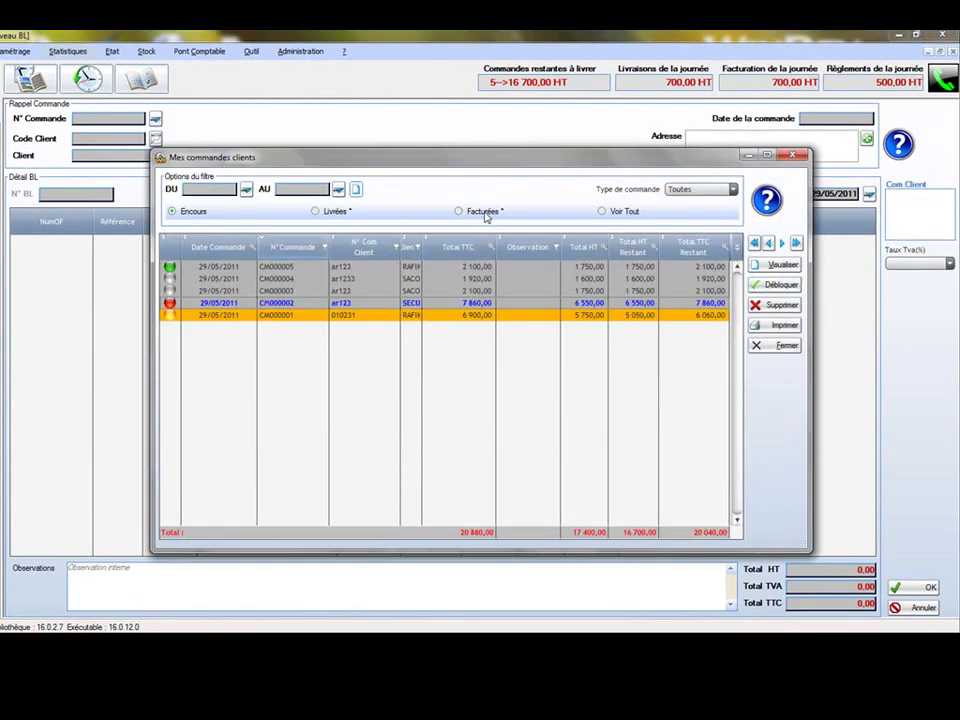
pyautogui.doubleClick(294, 267)
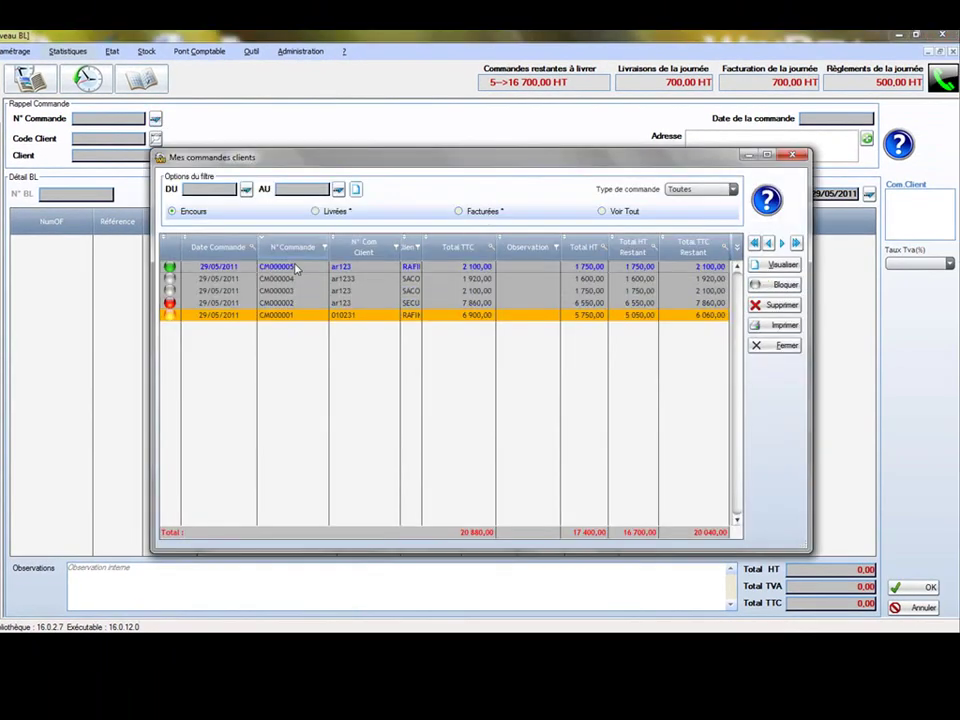
# Set the quantity to deliver for FLYERS RECTO VERSO "ESCP" to 3 000 and confirm the delivery note.
pyautogui.click(489, 244)
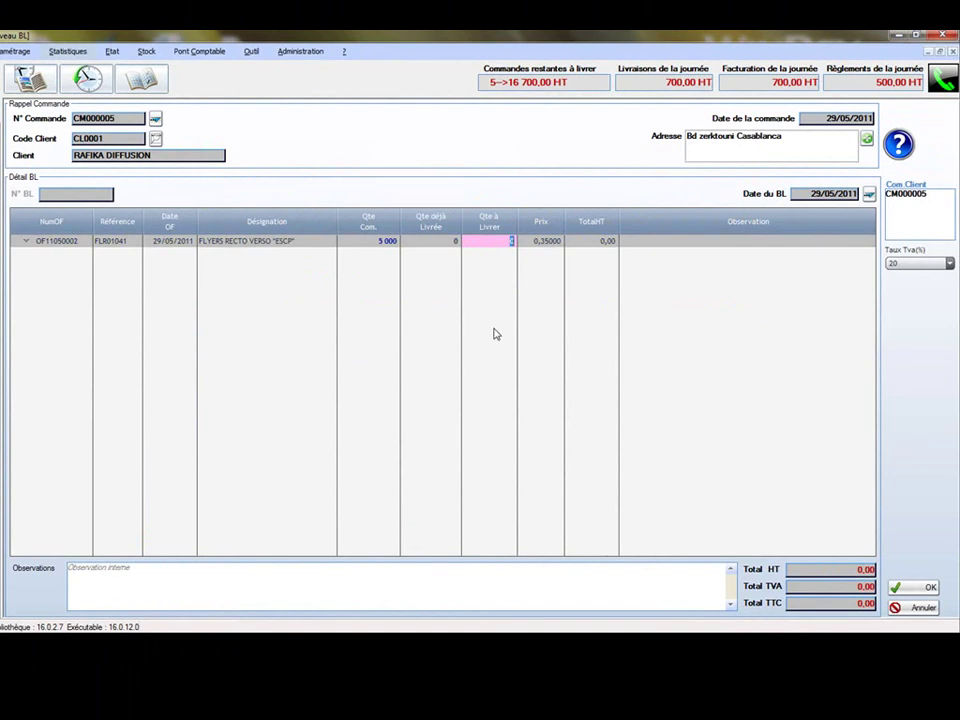
pyautogui.write('3')
pyautogui.click(917, 586)
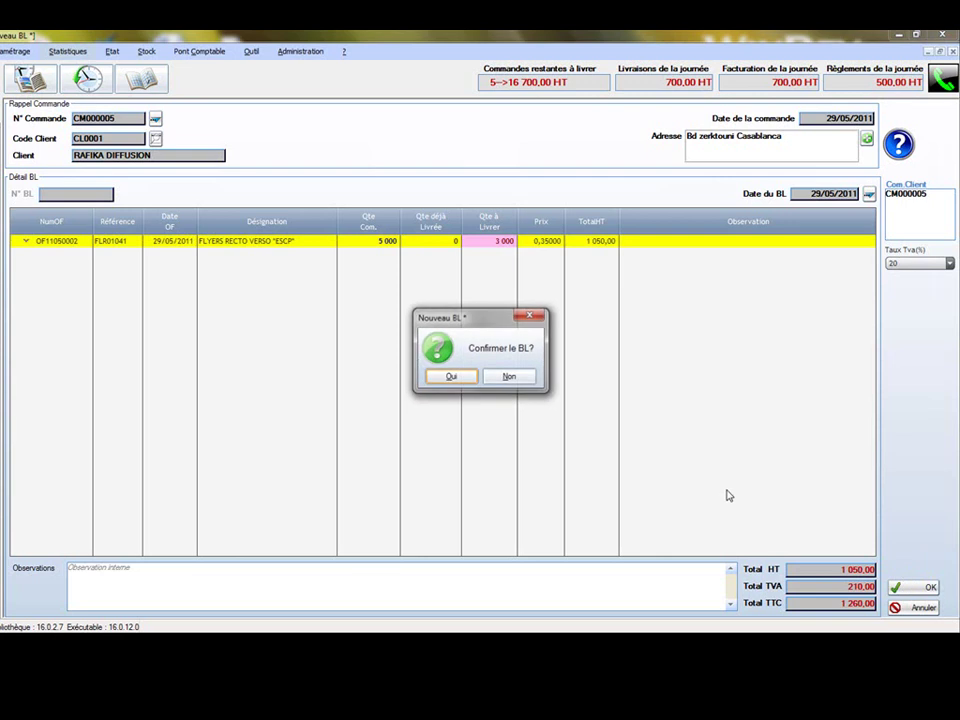
pyautogui.click(451, 377)
pyautogui.click(355, 356)
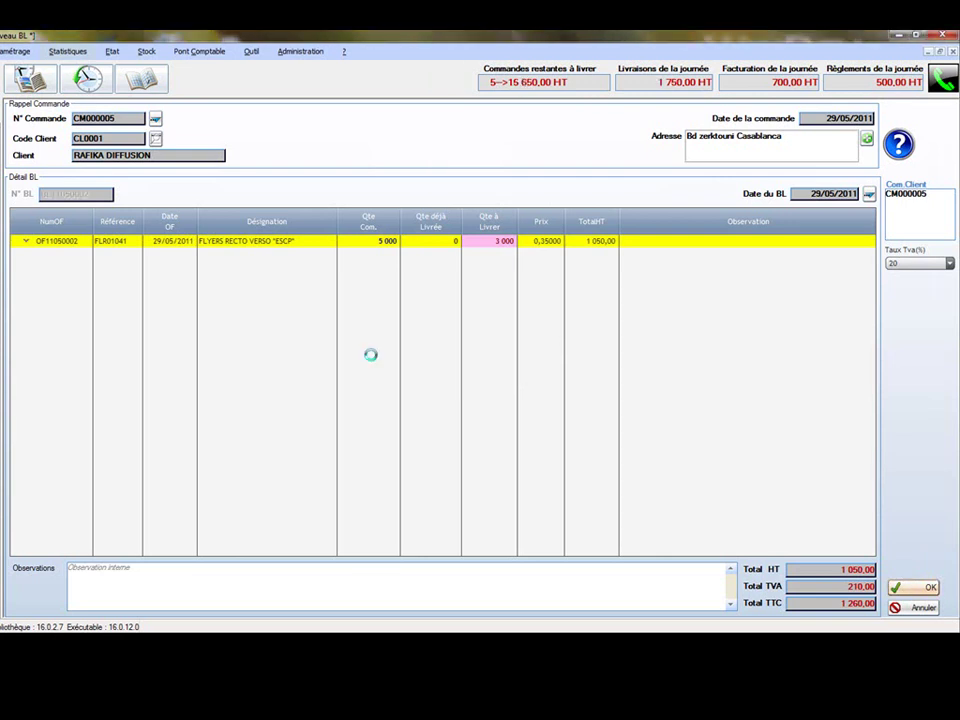
pyautogui.click(115, 292)
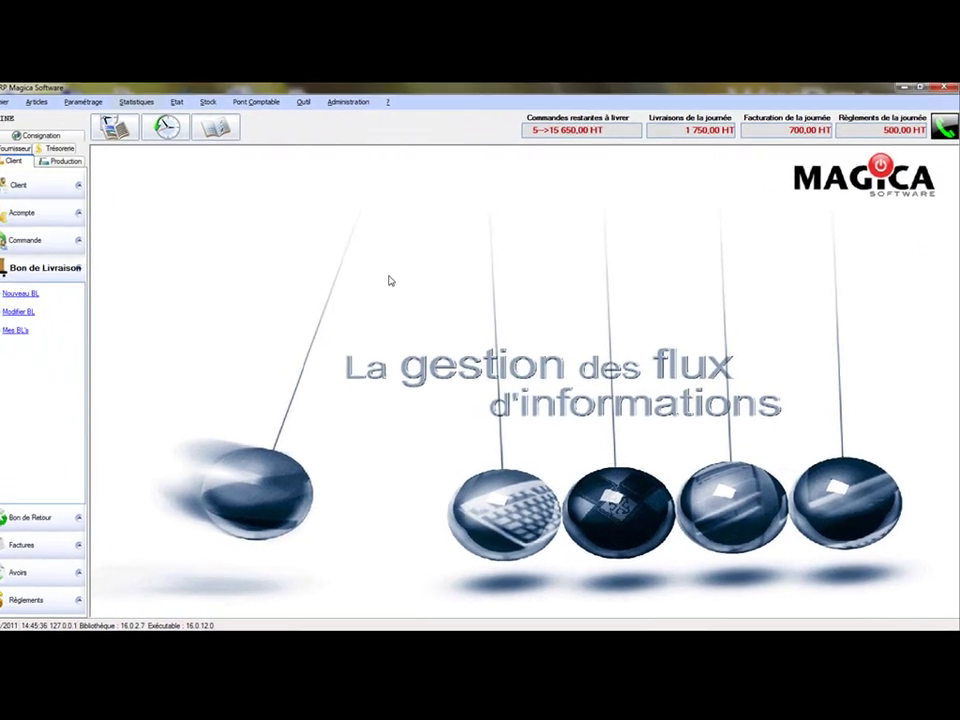
# Display the list of client orders, consult the legend of order colours, and close the legend.
pyautogui.click(36, 247)
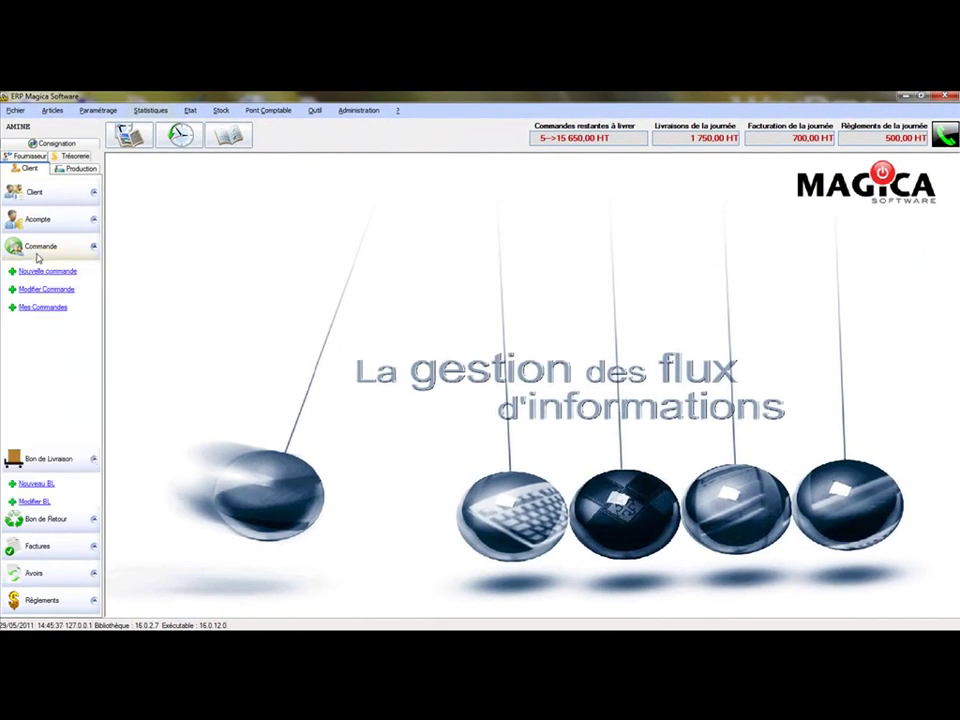
pyautogui.click(42, 307)
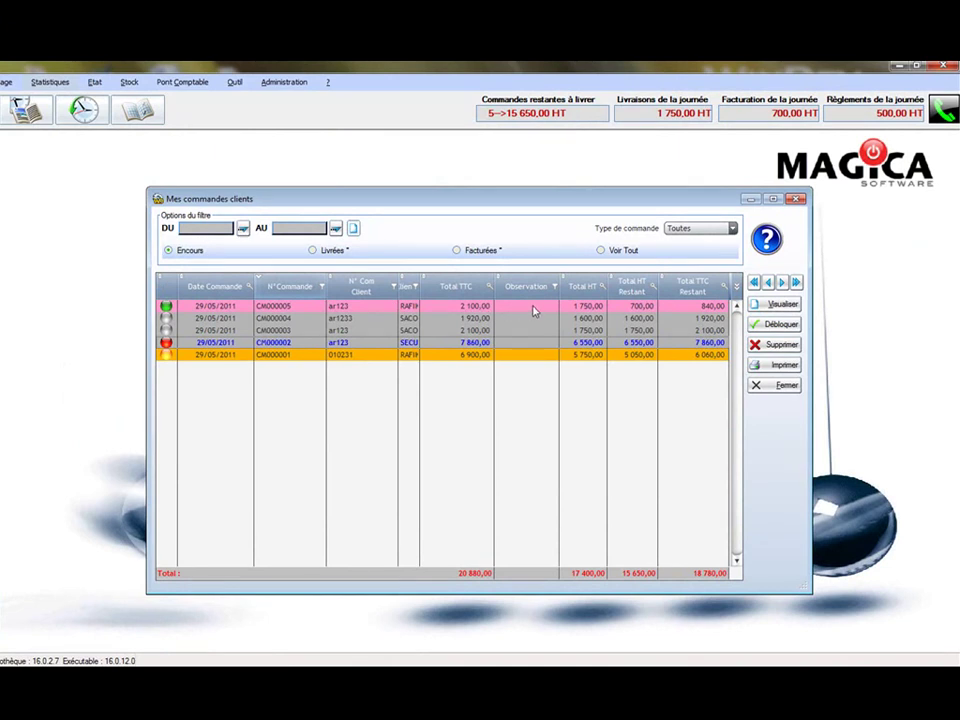
pyautogui.click(767, 245)
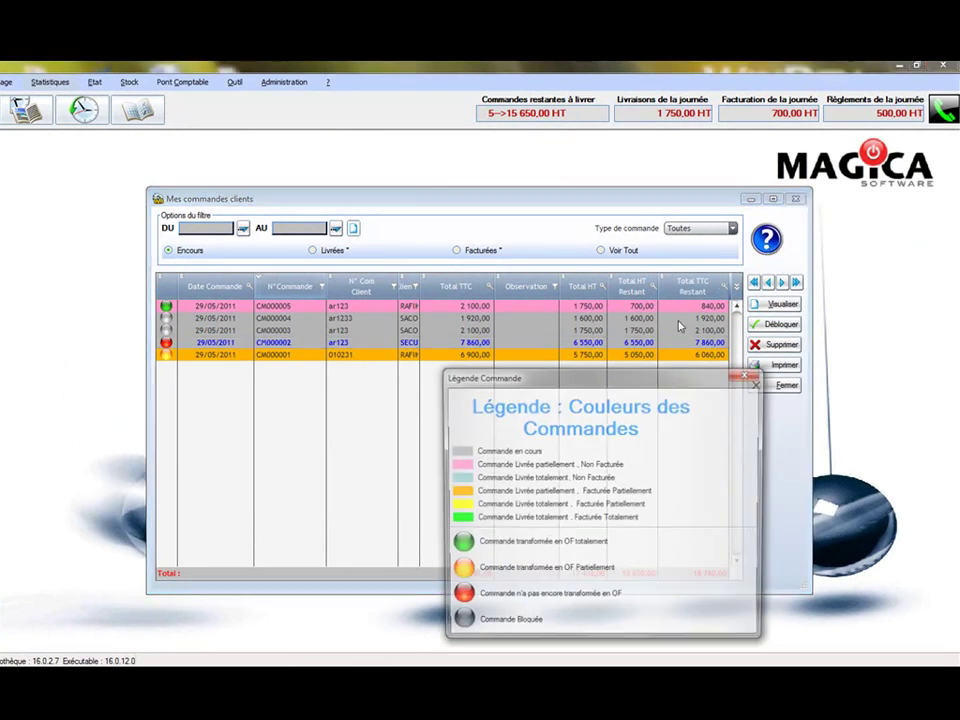
pyautogui.click(747, 374)
# Review the flyers order's delivered quantities, delivery note and manufacturing order in its detail view, and close both order windows.
pyautogui.click(366, 308)
pyautogui.doubleClick(366, 313)
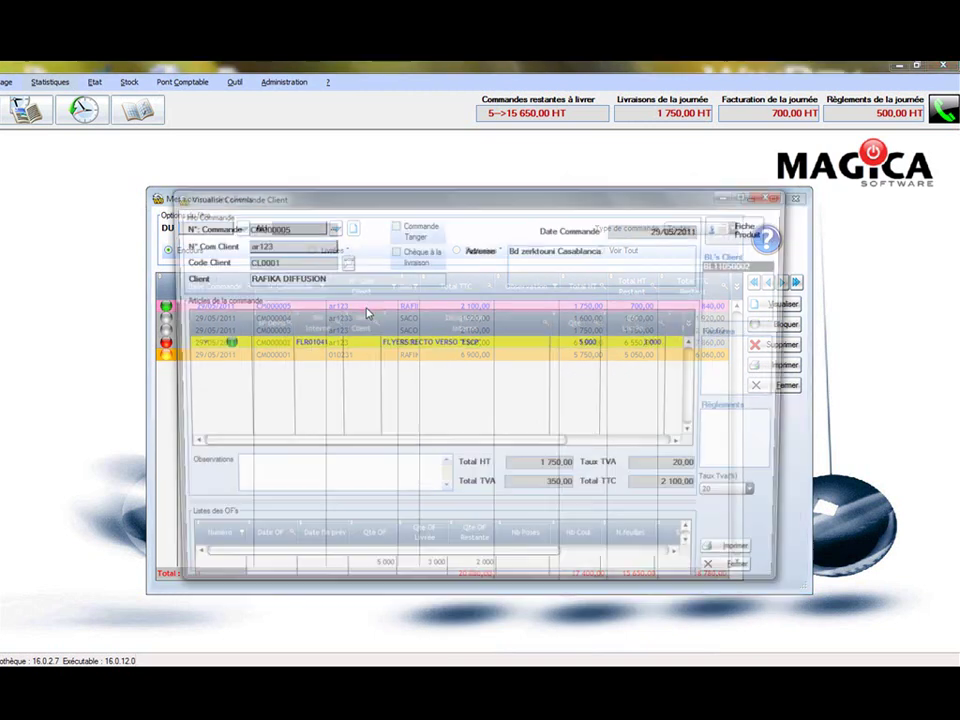
pyautogui.moveTo(369, 196); pyautogui.dragTo(297, 170)
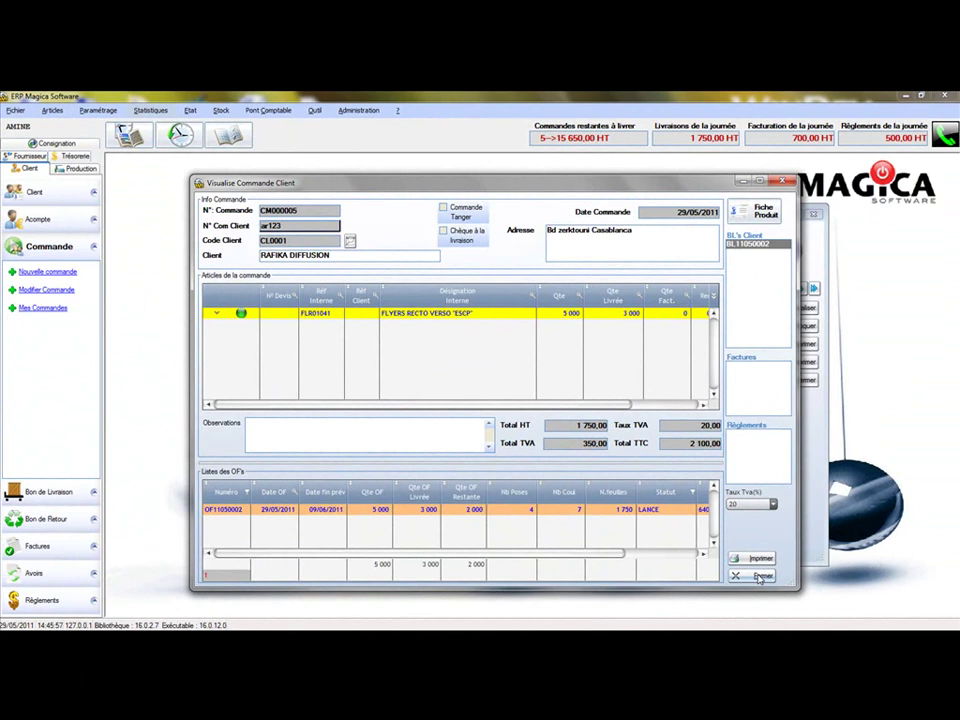
pyautogui.click(760, 577)
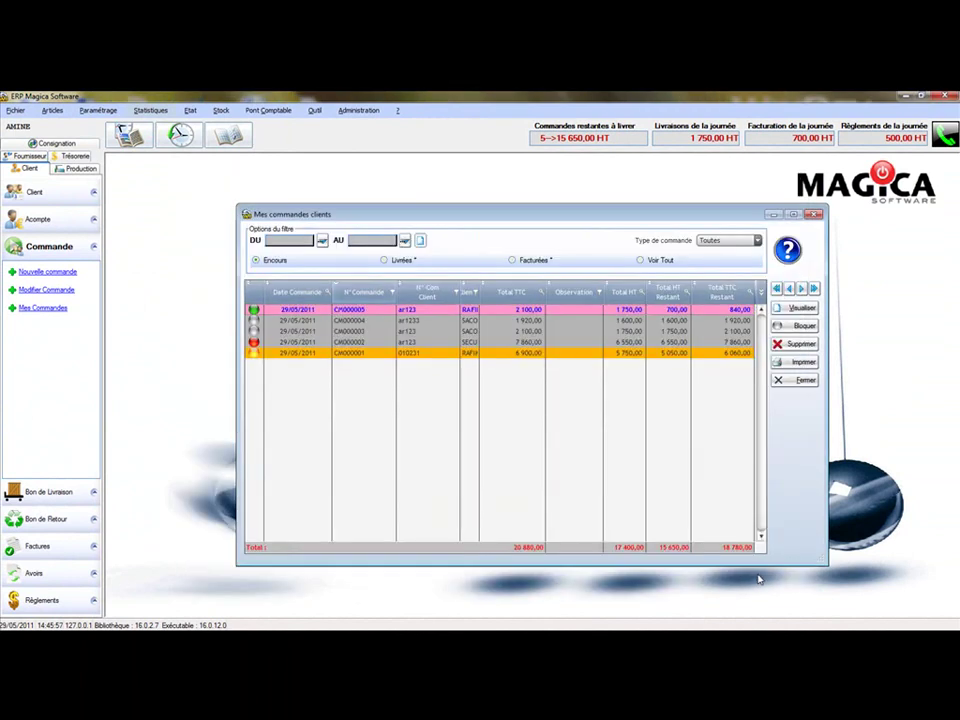
pyautogui.click(785, 384)
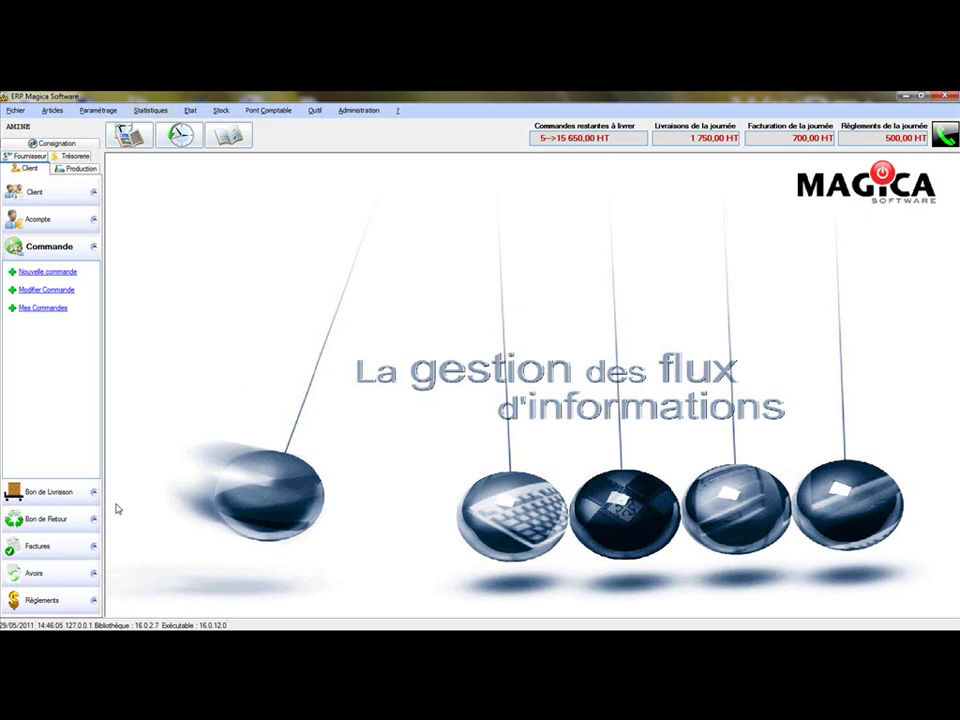
# Start a new invoice of type Facture sur BL OF for the client RAFIKA DIFFUSION.
pyautogui.click(40, 547)
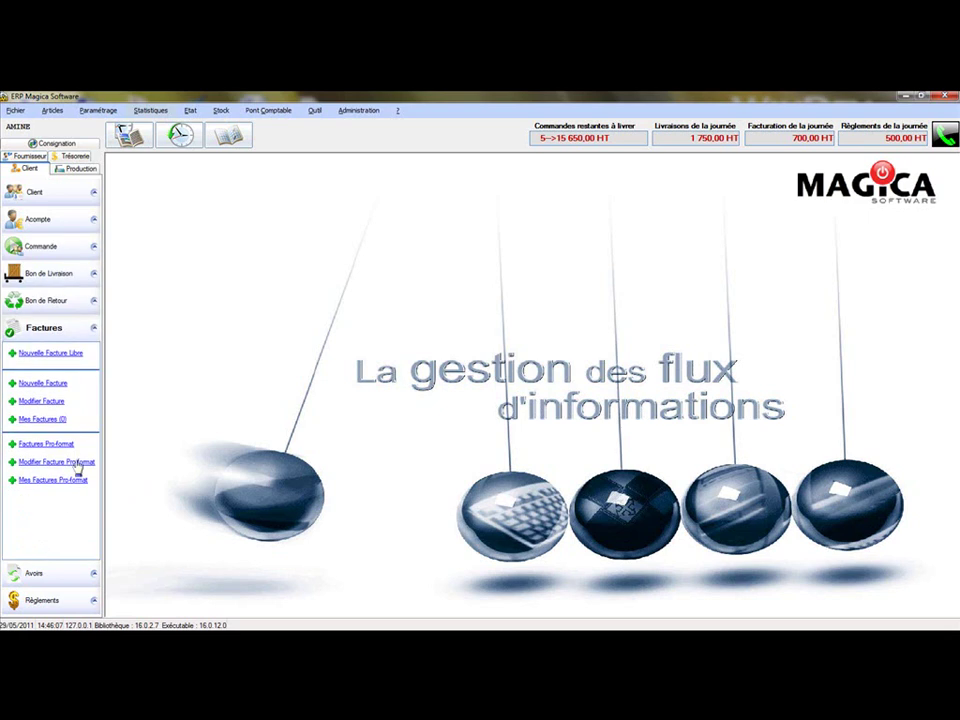
pyautogui.click(42, 384)
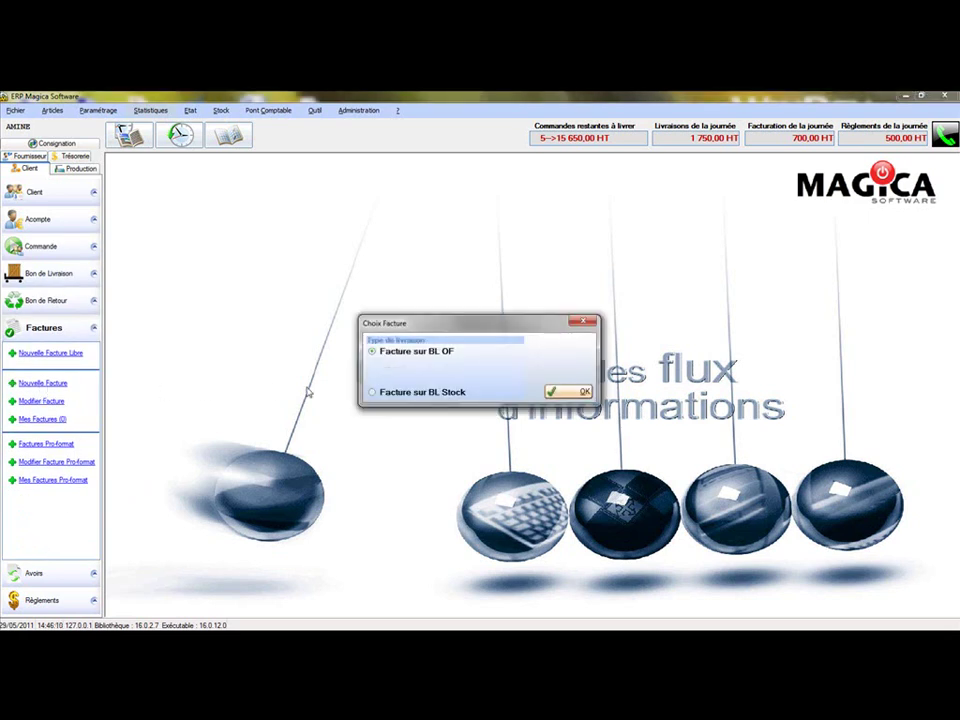
pyautogui.press('Return')
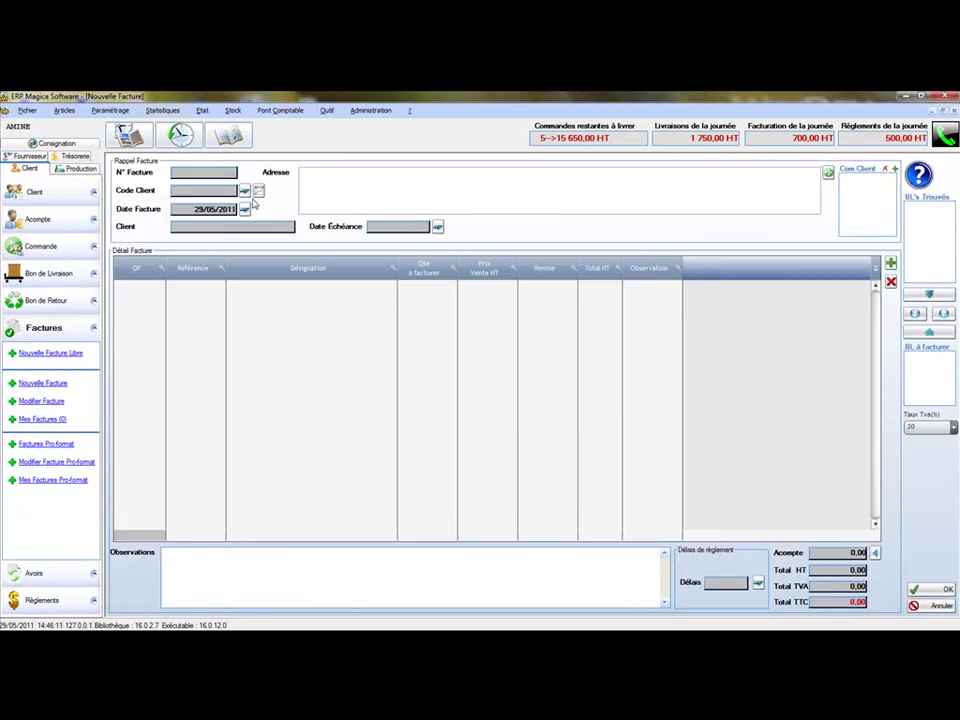
pyautogui.click(245, 190)
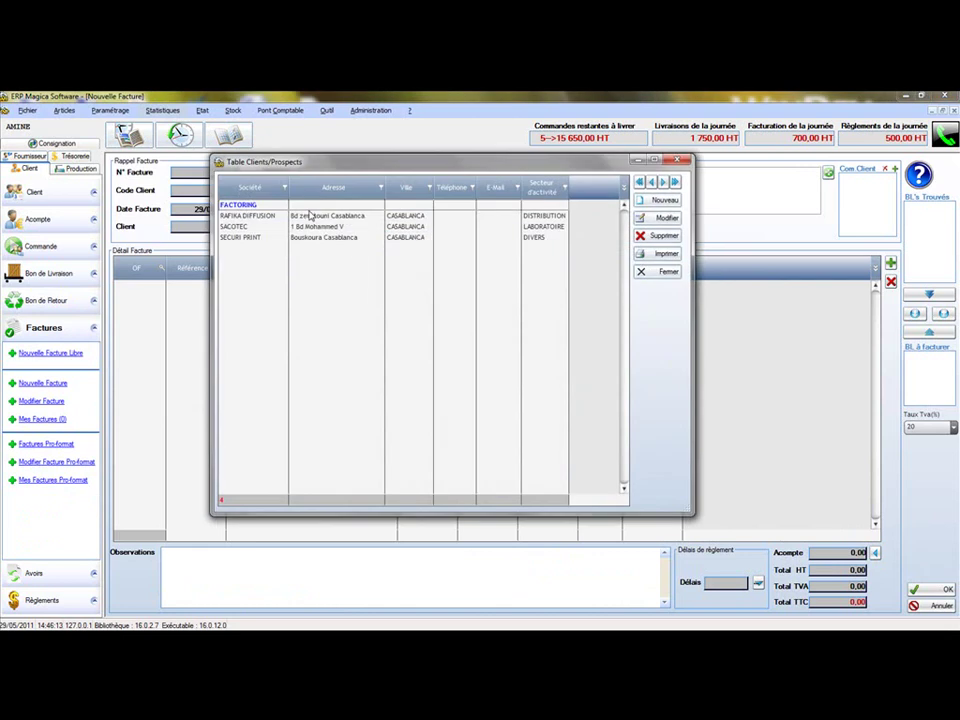
pyautogui.doubleClick(251, 217)
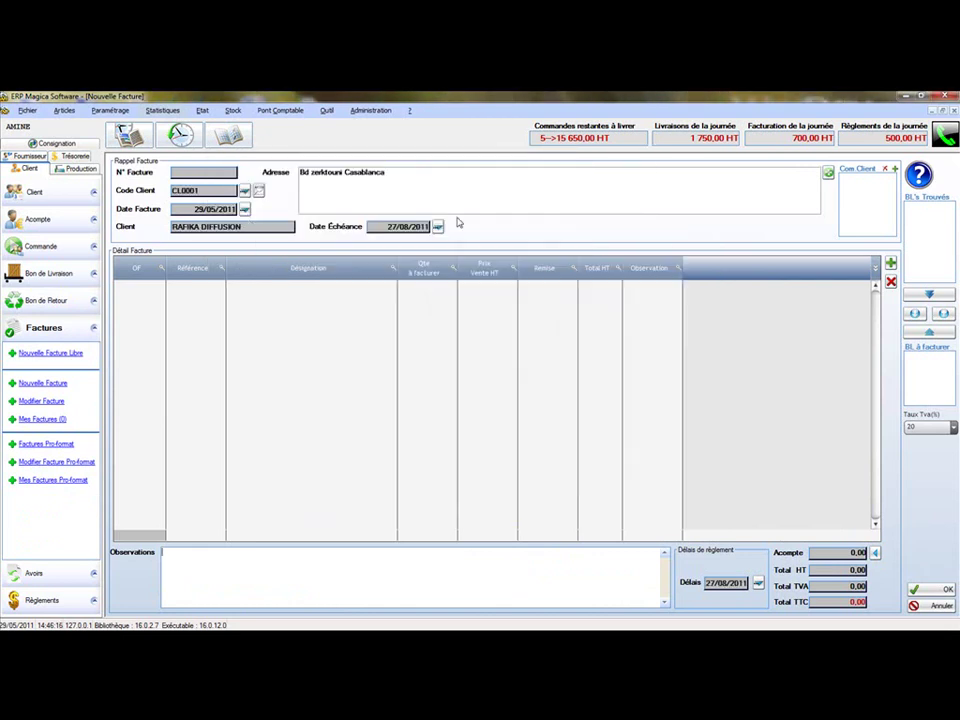
# Attach the flyers order to the invoice, add its delivery note to the ones to invoice, and confirm invoicing the client.
pyautogui.click(895, 170)
pyautogui.doubleClick(425, 303)
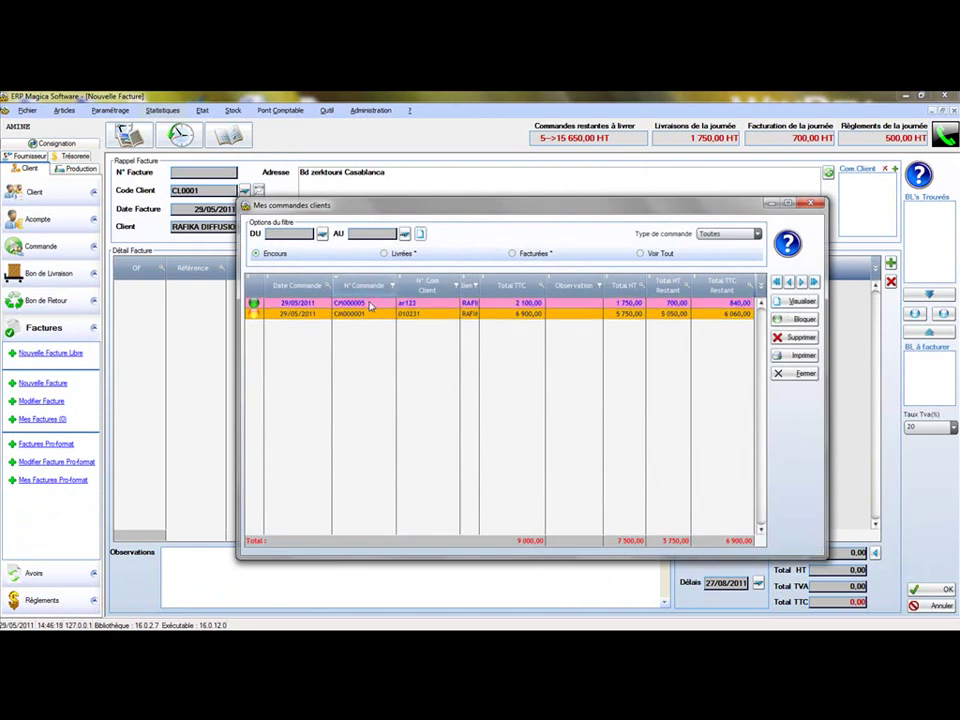
pyautogui.click(928, 296)
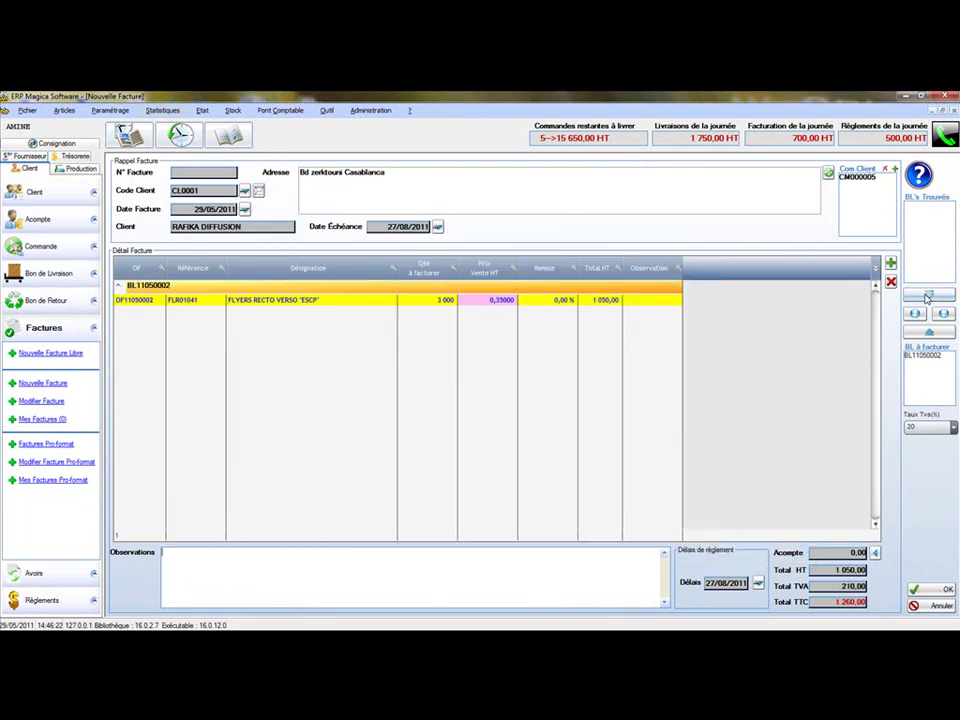
pyautogui.click(938, 591)
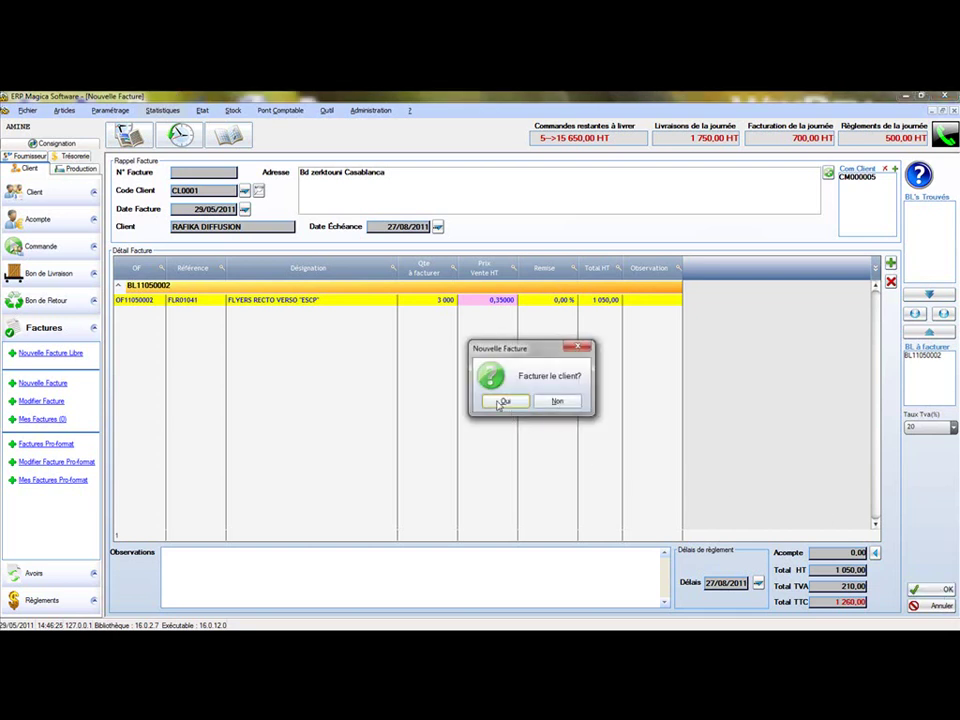
pyautogui.click(501, 399)
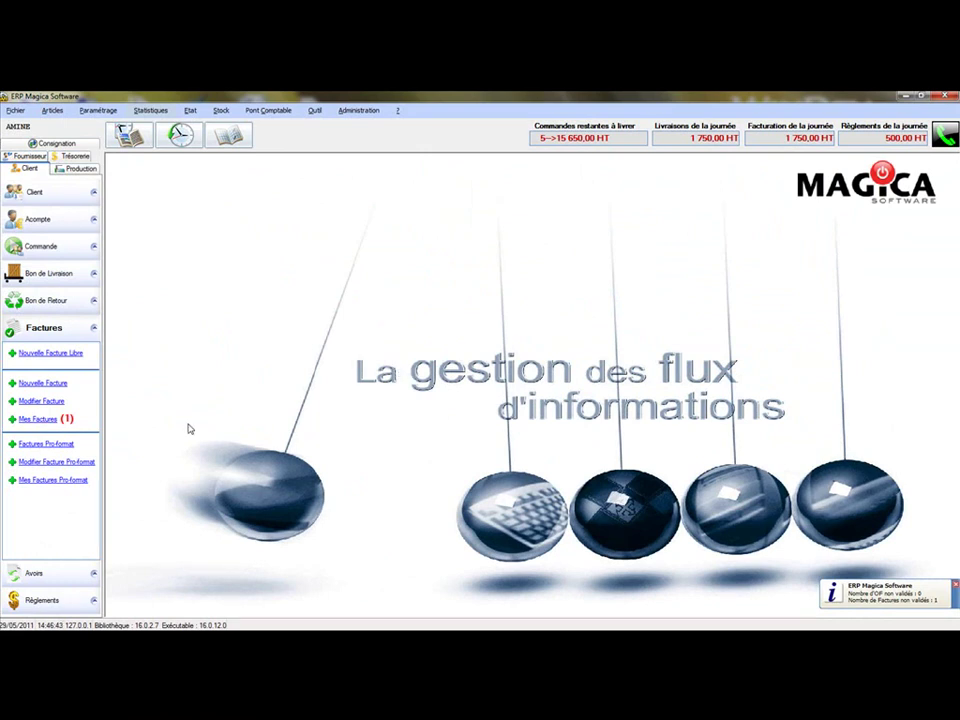
# Validate RAFIKA DIFFUSION's unvalidated flyers invoice in the list of invoices.
pyautogui.click(40, 419)
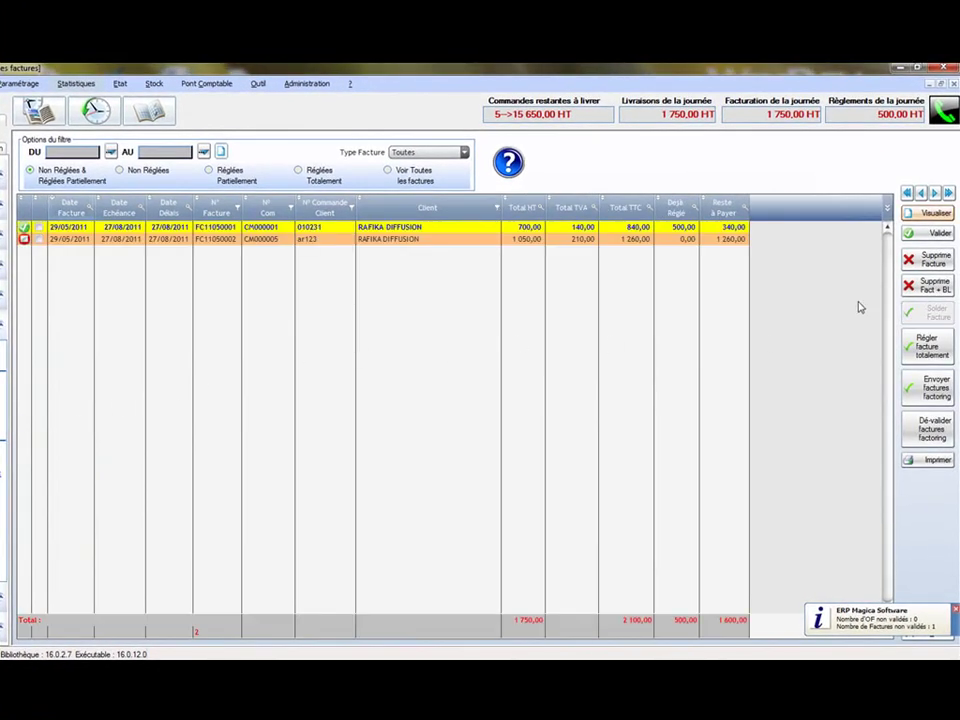
pyautogui.click(377, 241)
pyautogui.click(935, 235)
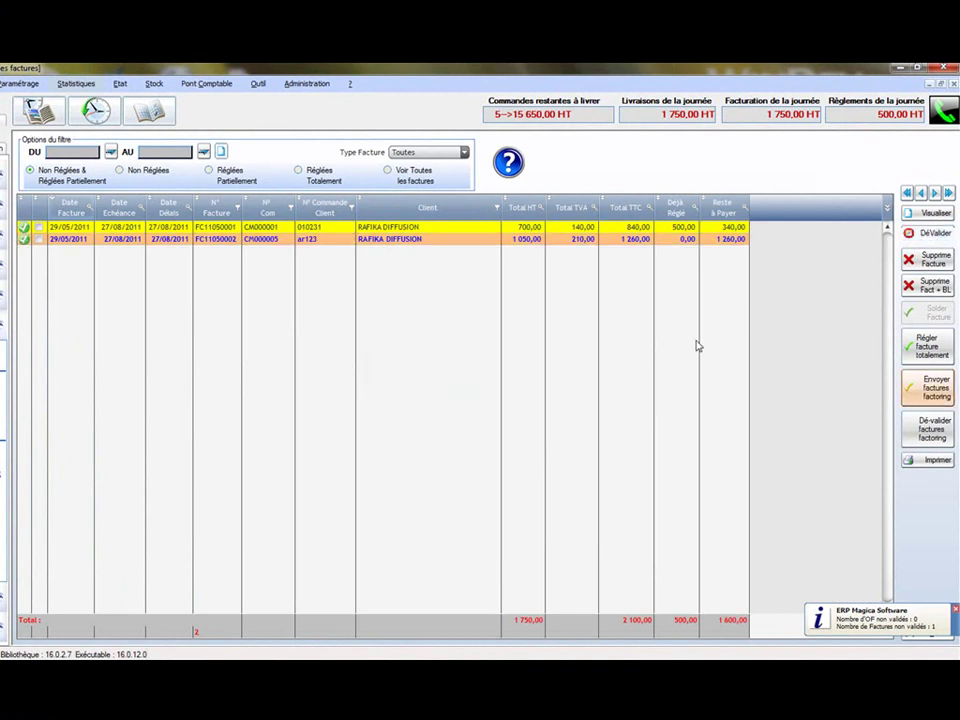
# Open the validated flyers invoice, read through its print preview, and close the preview and the invoice.
pyautogui.doubleClick(321, 244)
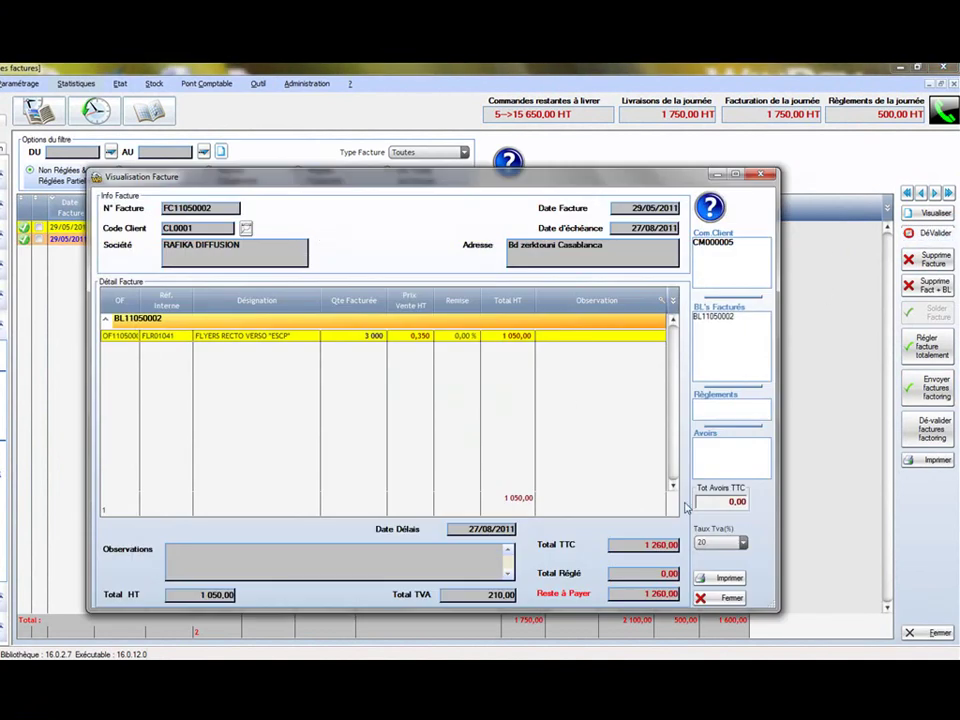
pyautogui.click(727, 578)
pyautogui.click(404, 415)
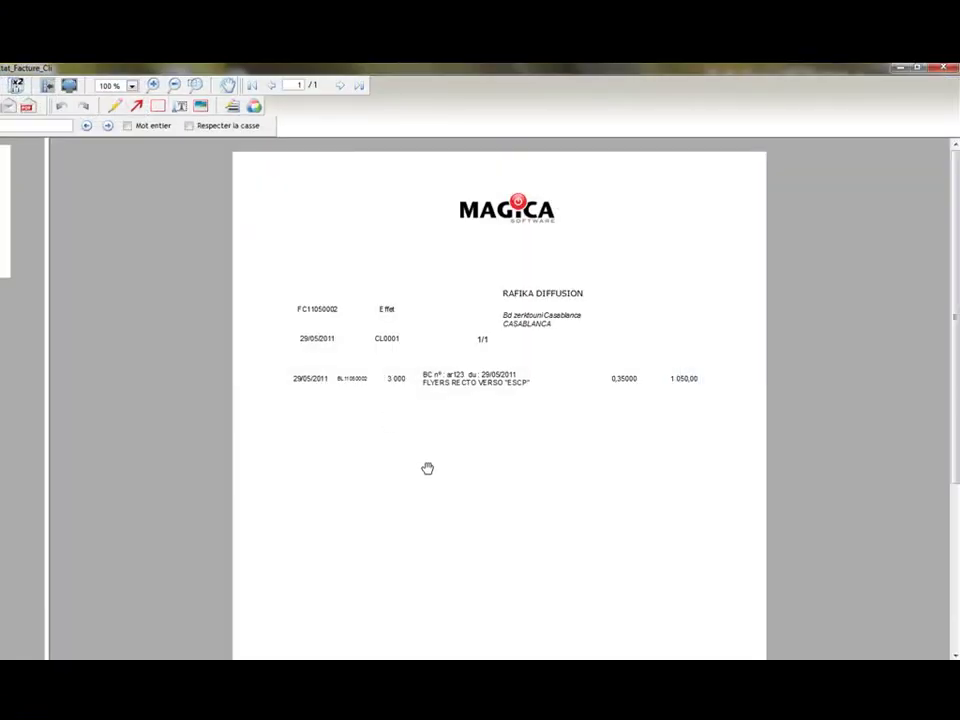
pyautogui.scroll(-10, 426, 463)
pyautogui.scroll(10, 488, 517)
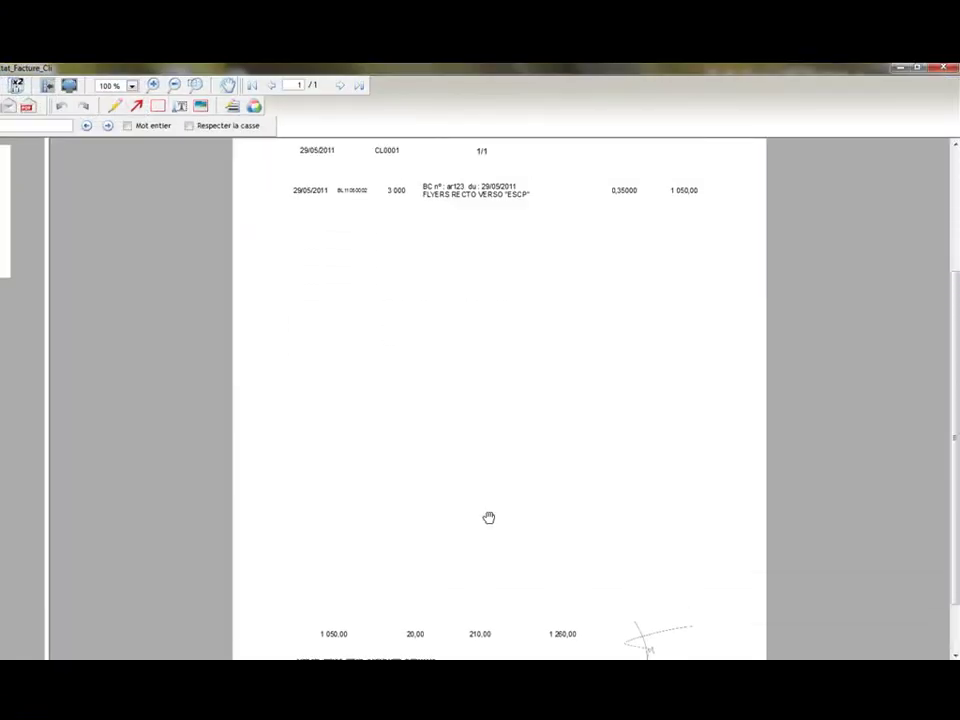
pyautogui.click(943, 67)
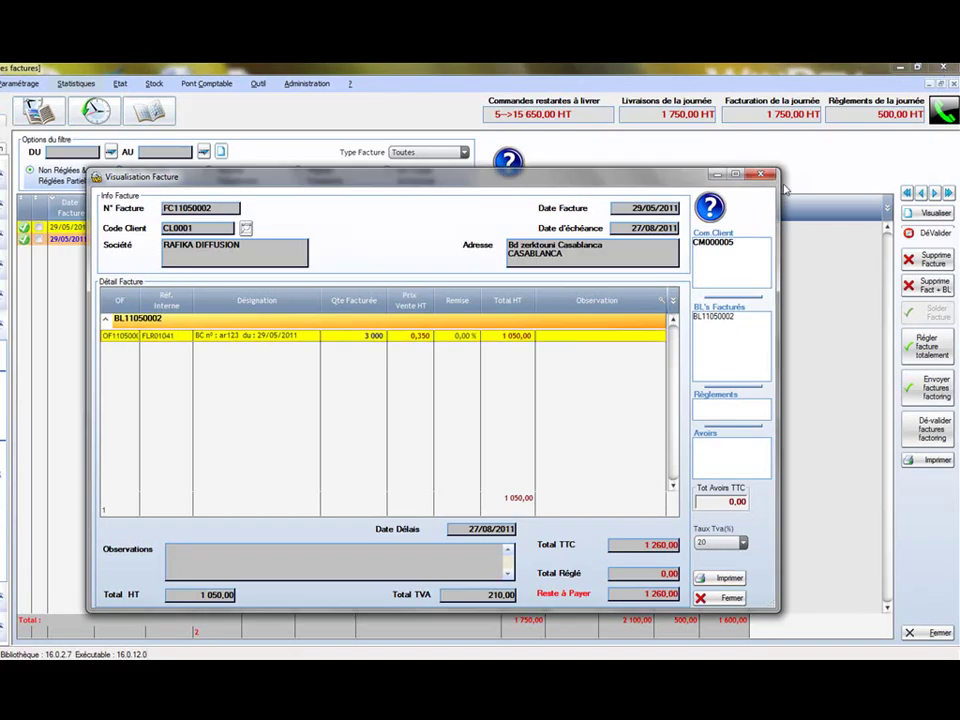
pyautogui.click(765, 178)
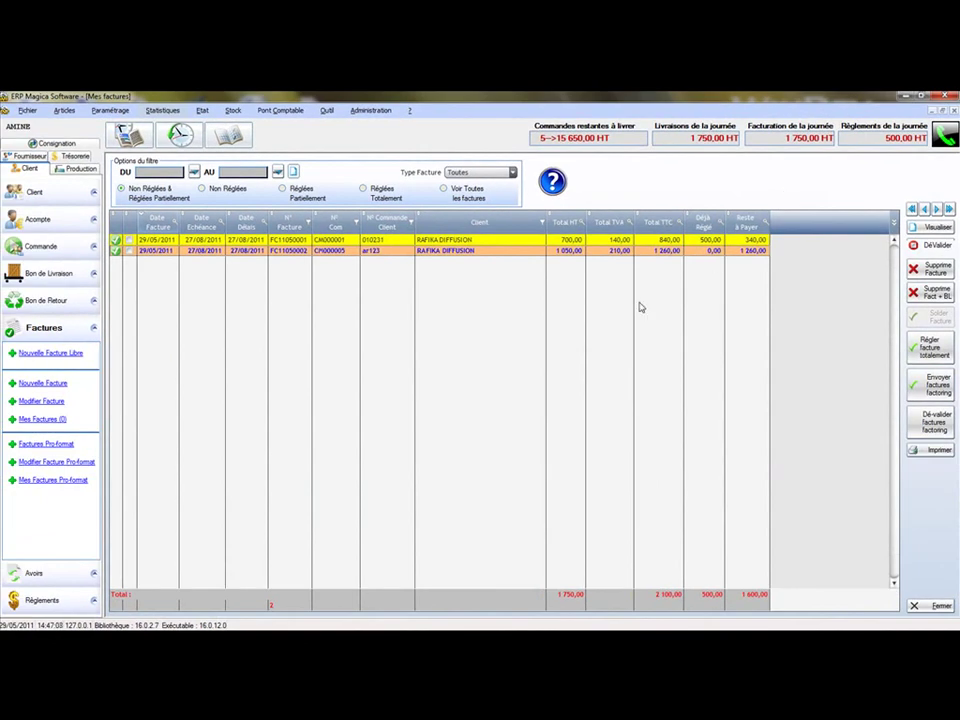
# Start a new client payment and pick RAFIKA DIFFUSION as the client.
pyautogui.moveTo(587, 281); pyautogui.dragTo(589, 284)
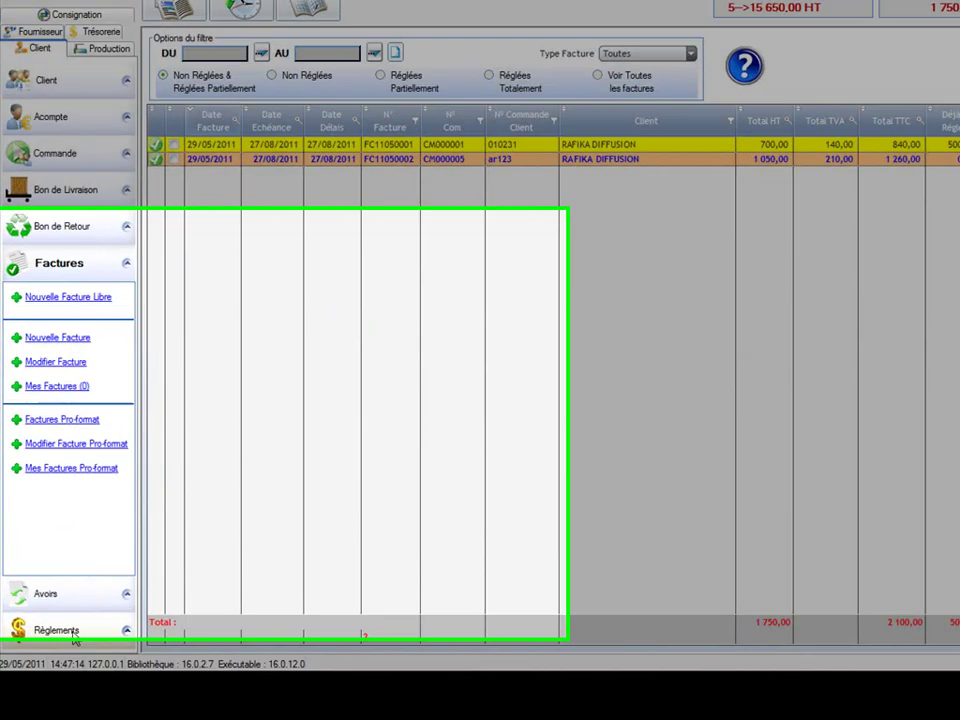
pyautogui.click(65, 600)
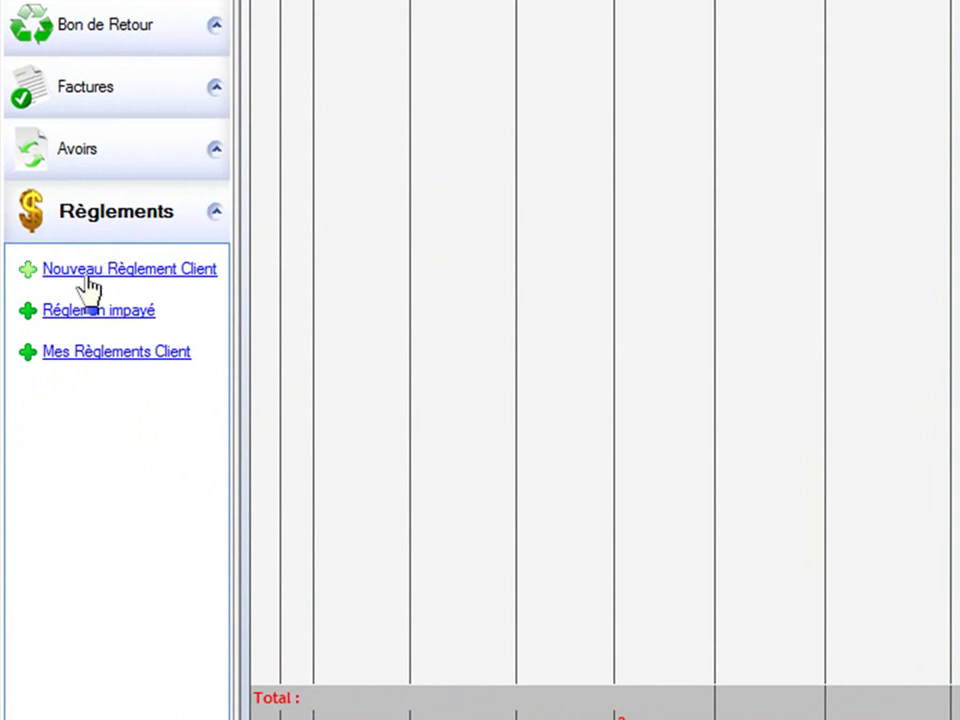
pyautogui.click(108, 268)
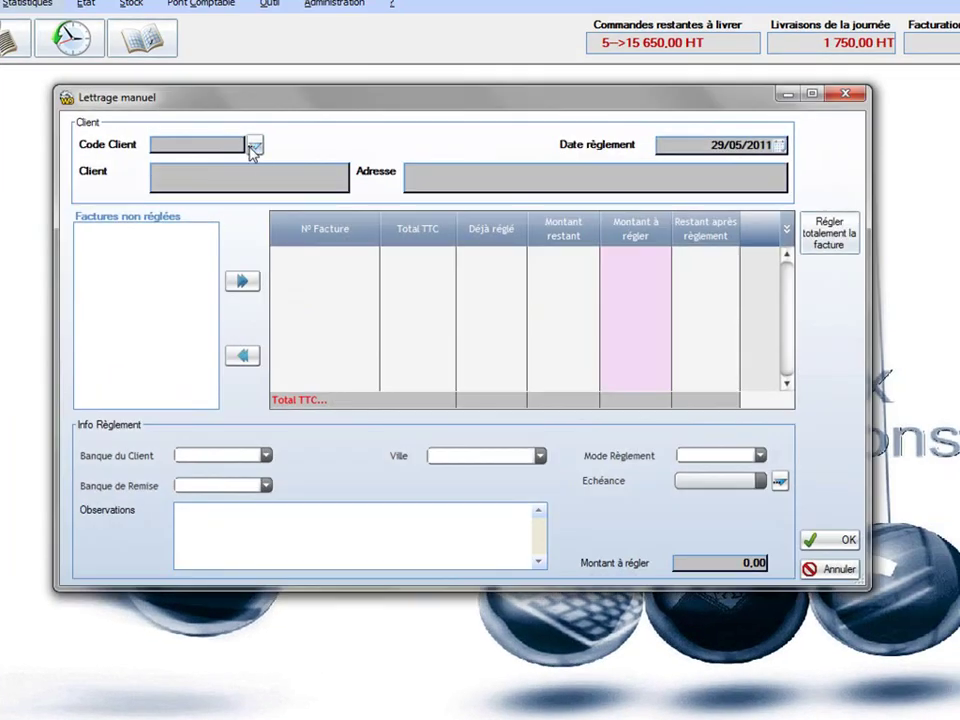
pyautogui.click(255, 147)
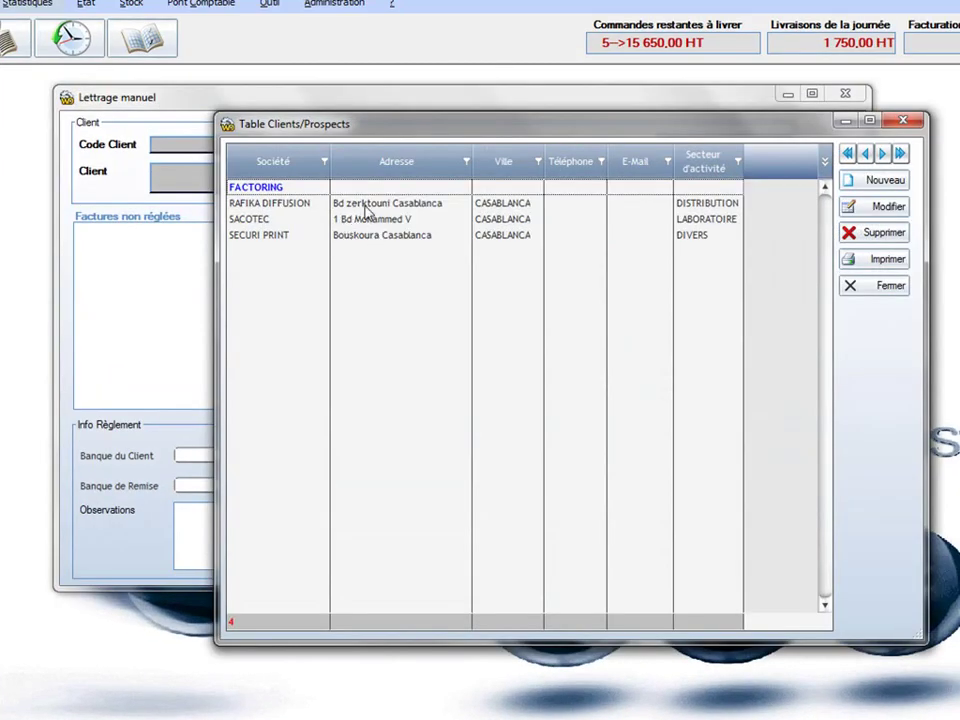
pyautogui.click(369, 211)
pyautogui.doubleClick(390, 212)
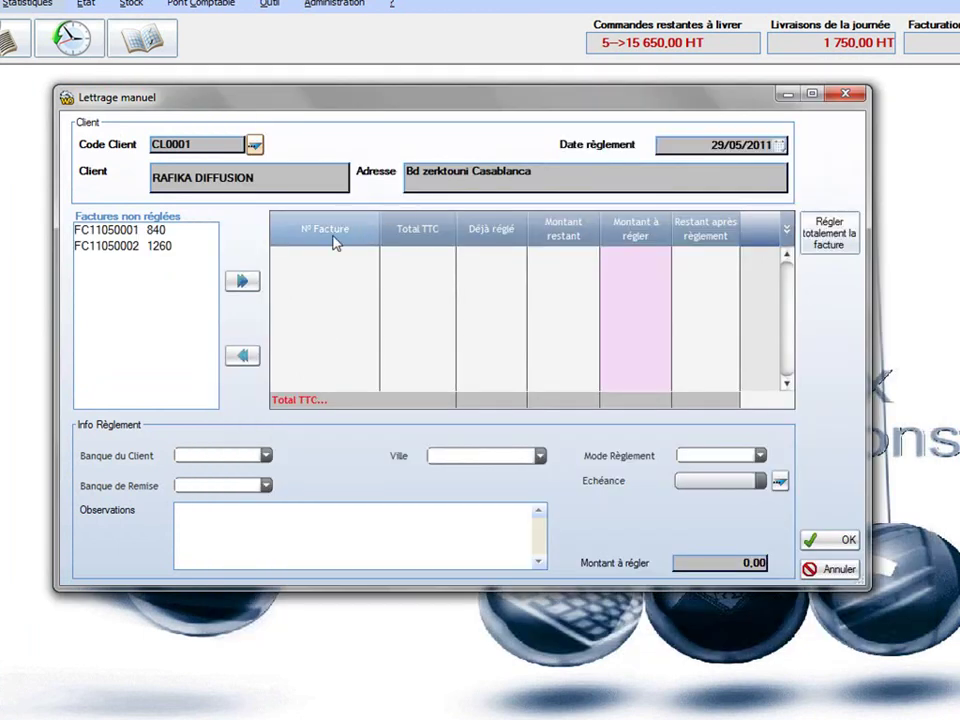
# Add the client's unpaid 1260 invoice to the payment and set it to be settled in full.
pyautogui.click(107, 232)
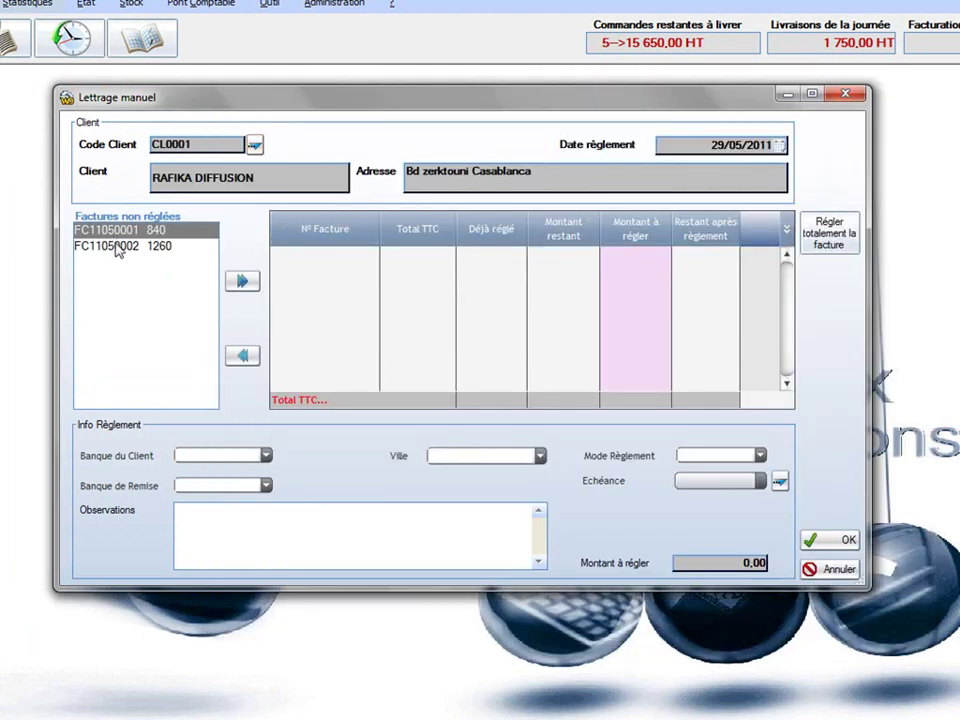
pyautogui.click(117, 248)
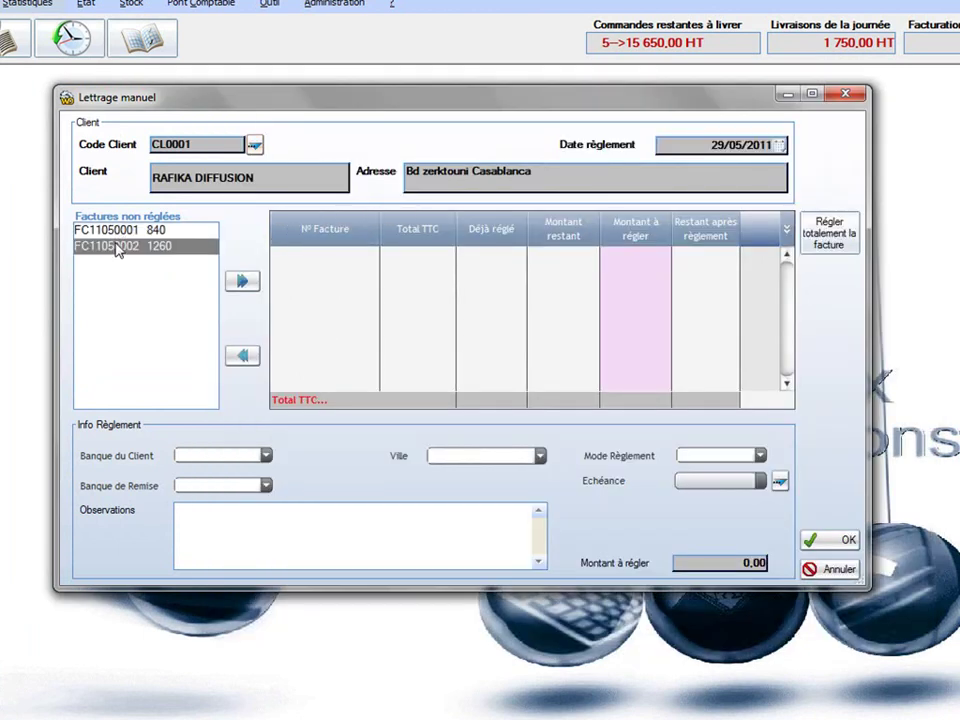
pyautogui.click(242, 281)
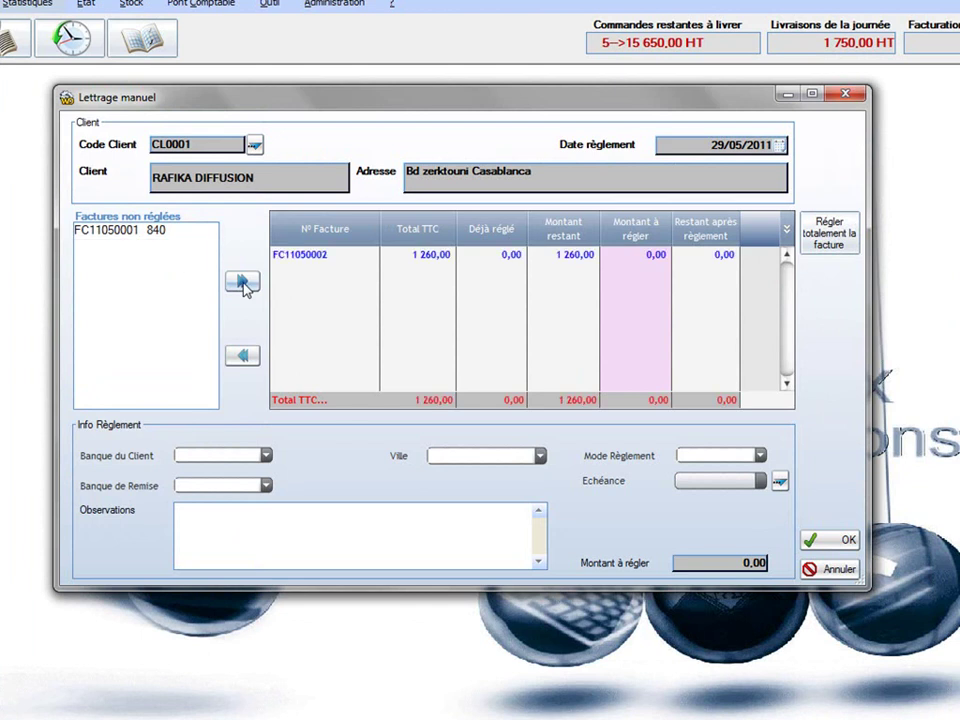
pyautogui.click(641, 254)
pyautogui.click(828, 236)
# Set both the client's bank and the remittance bank to ATTIJARI, the city to Casablanca, and the payment mode to Chèque.
pyautogui.click(266, 456)
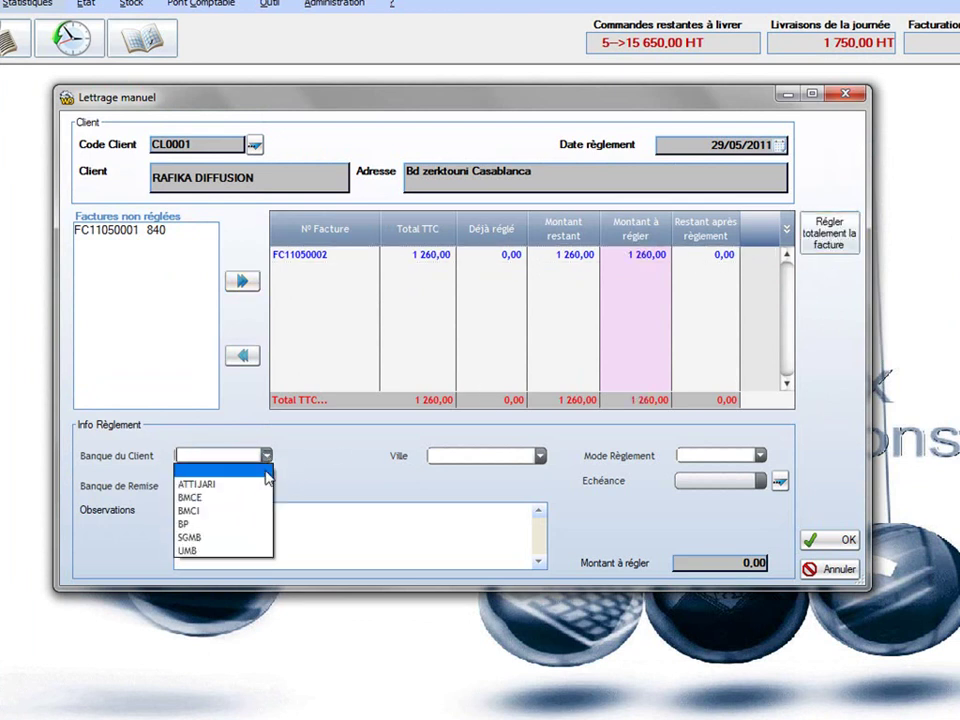
pyautogui.click(262, 485)
pyautogui.click(266, 485)
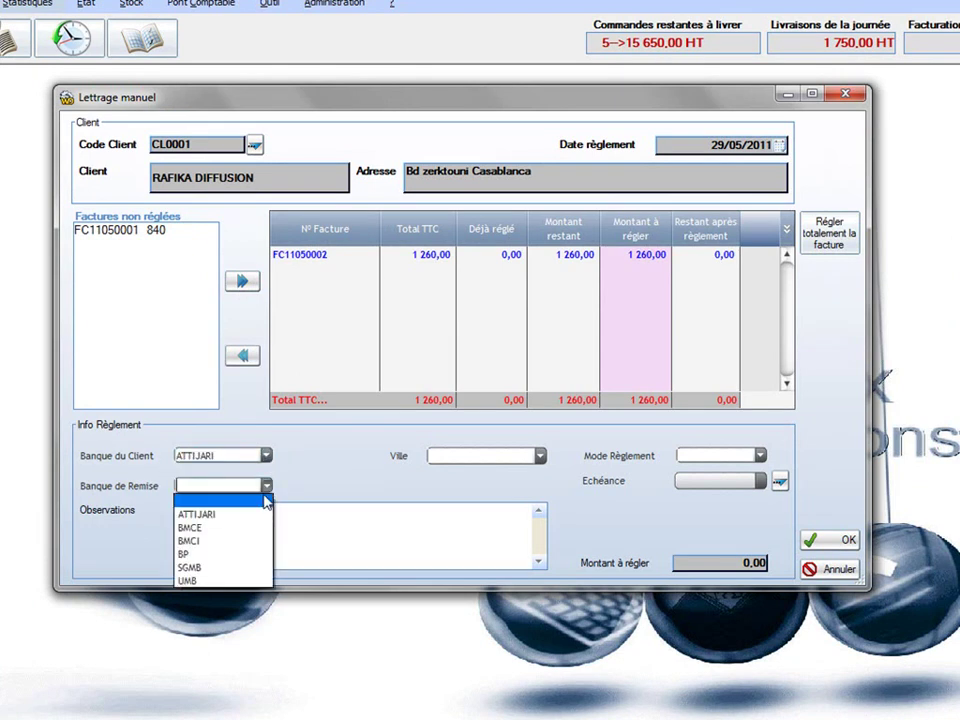
pyautogui.click(246, 517)
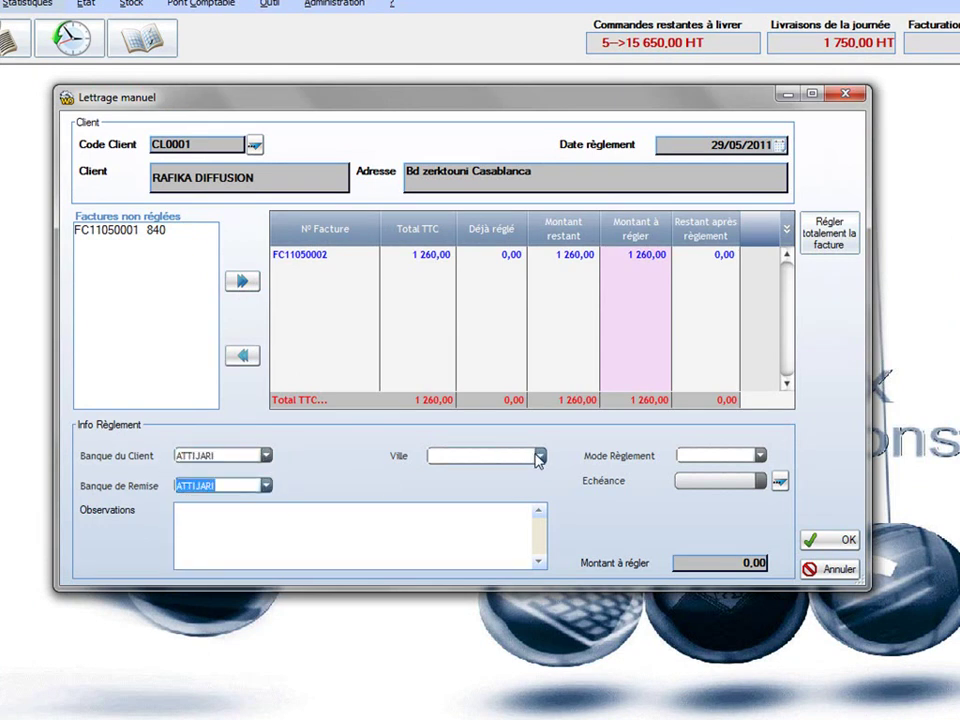
pyautogui.click(539, 456)
pyautogui.click(460, 499)
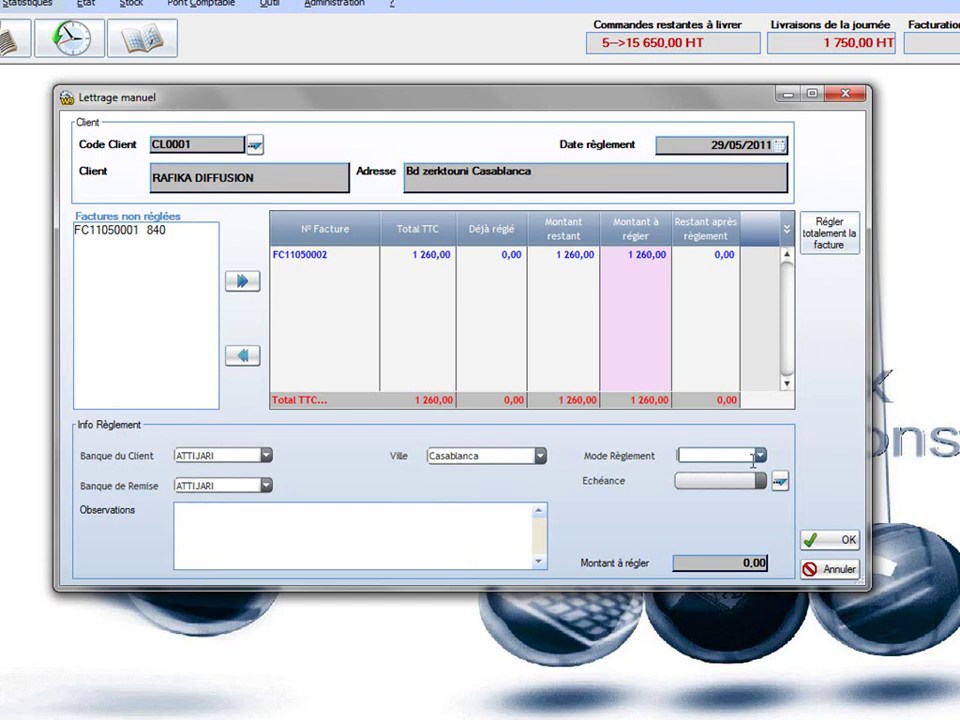
pyautogui.click(760, 456)
pyautogui.click(731, 484)
# Save the client payment and confirm its creation.
pyautogui.click(829, 541)
pyautogui.click(433, 375)
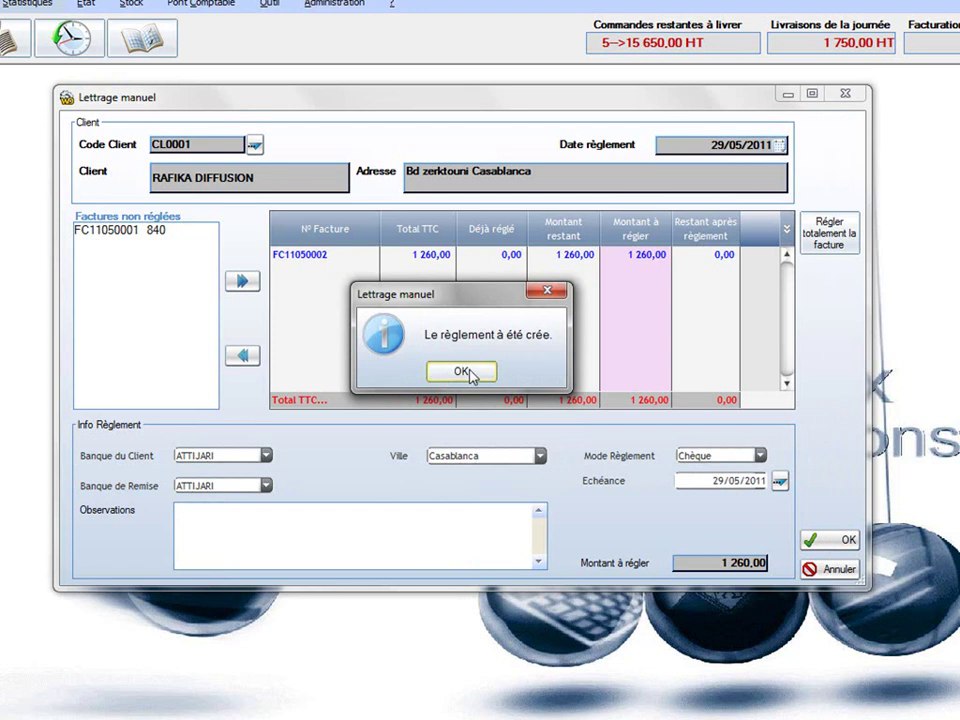
pyautogui.click(462, 372)
# Generate the payment receipt with another paper size in the print setup, view its preview, and close it.
pyautogui.click(437, 373)
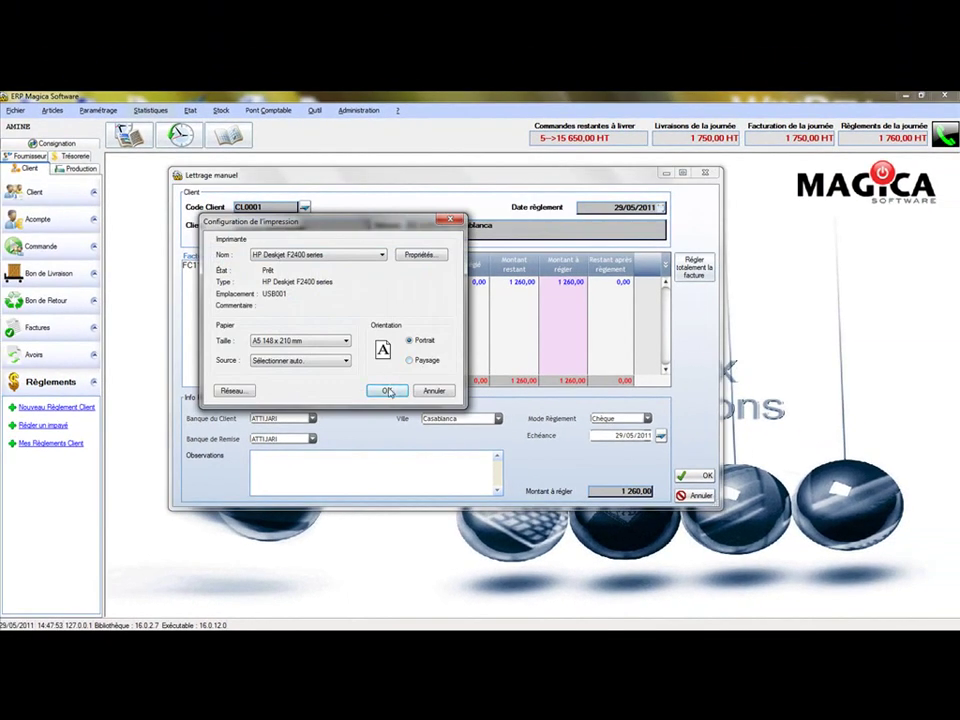
pyautogui.click(346, 341)
pyautogui.click(348, 399)
pyautogui.click(383, 391)
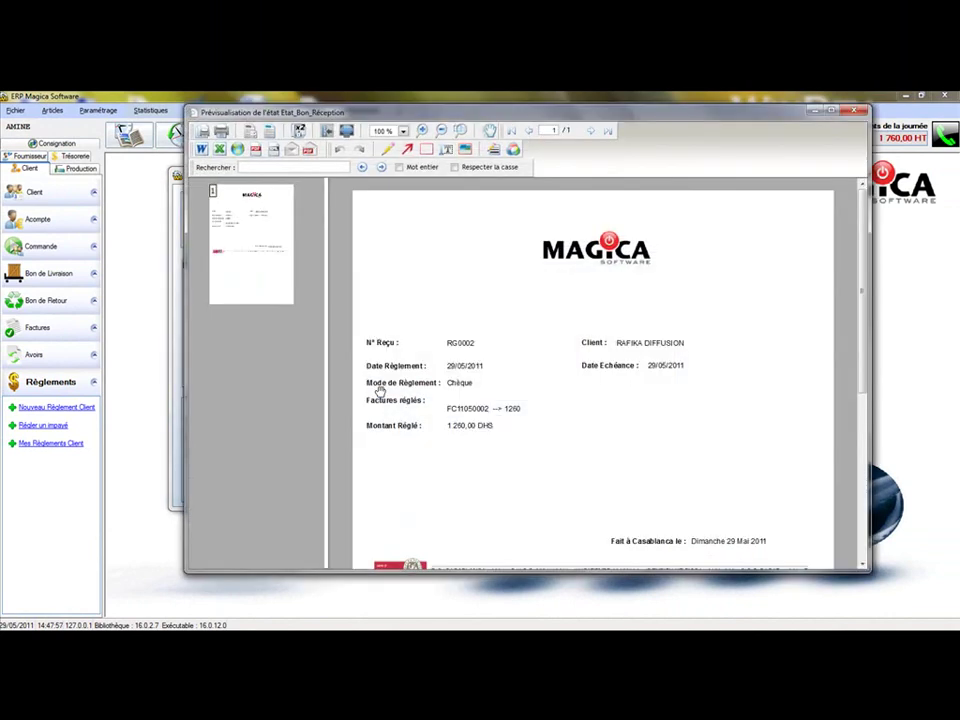
pyautogui.click(852, 110)
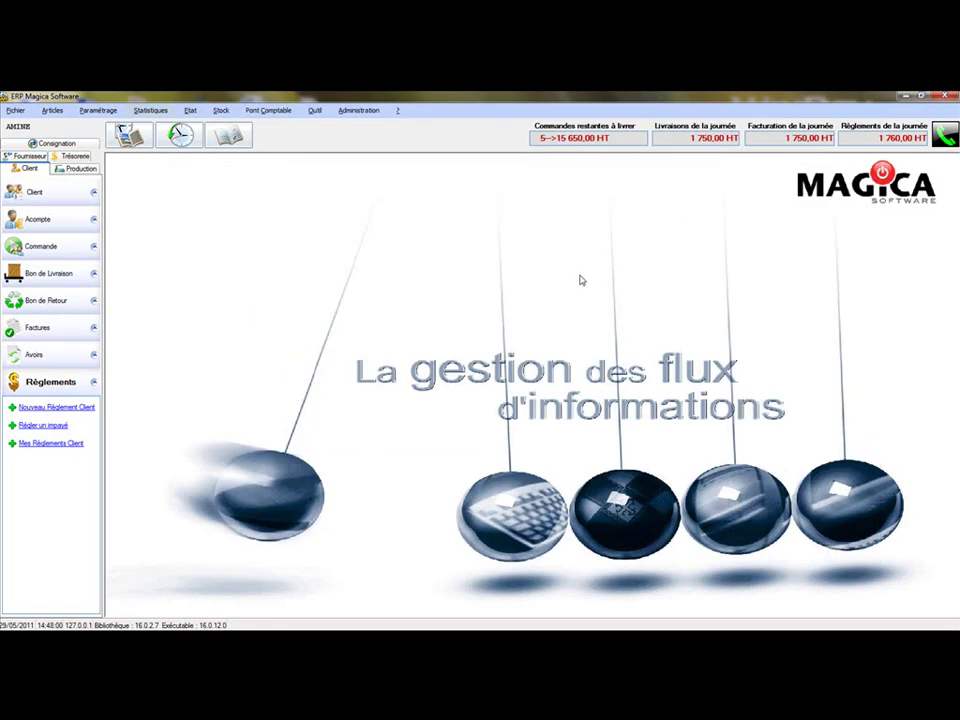
# Review the recorded payments in the list of client payments and close the list.
pyautogui.click(40, 446)
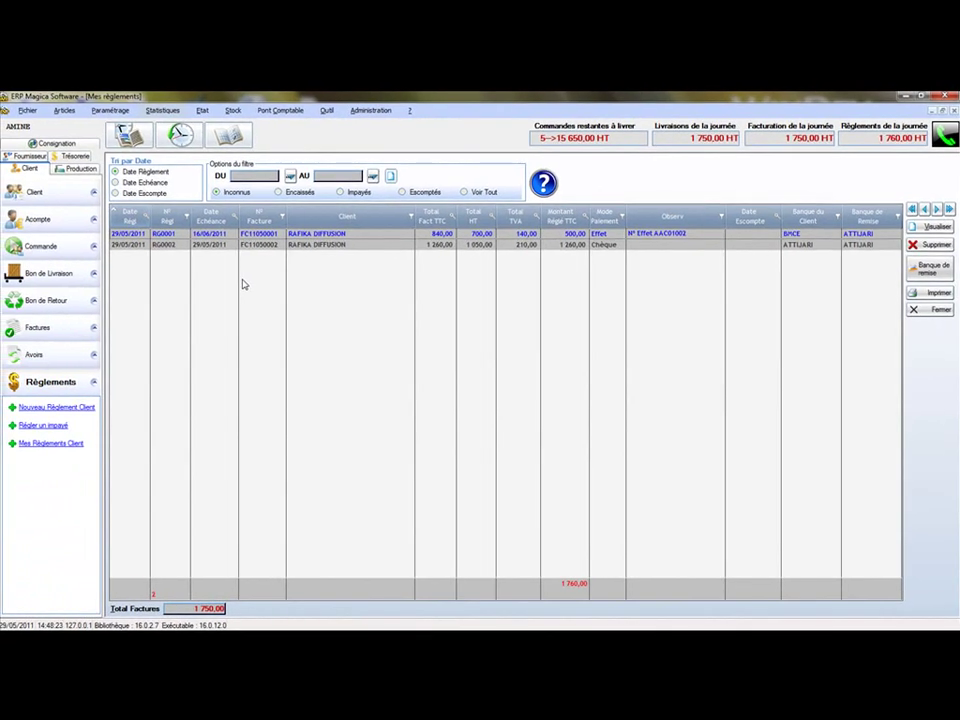
pyautogui.click(924, 314)
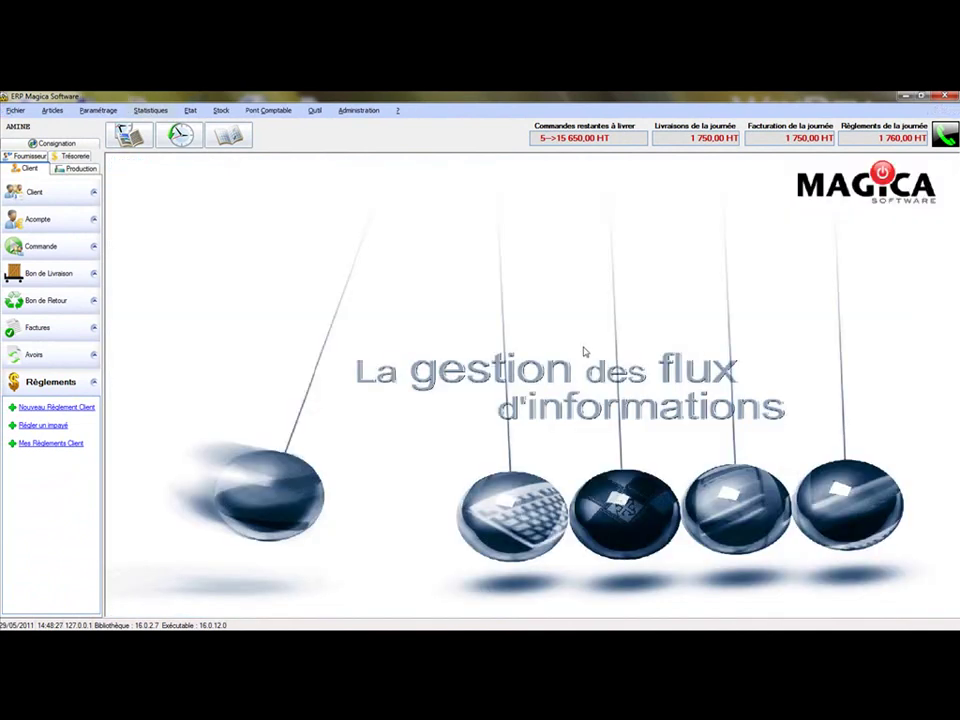